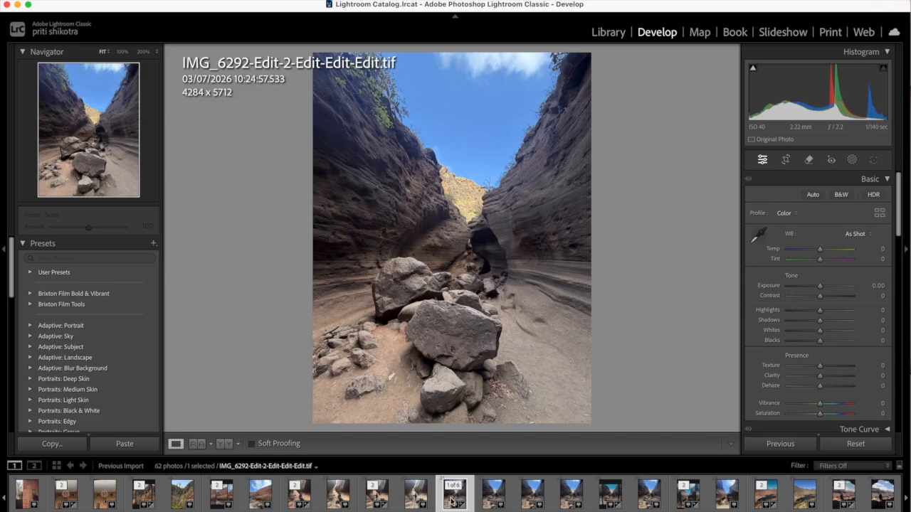
Send the selected canyon photo to the Dehancer Lightroom Plugin as a copy with Lightroom adjustments
right_click(451, 502)
mouse_move(569, 207)
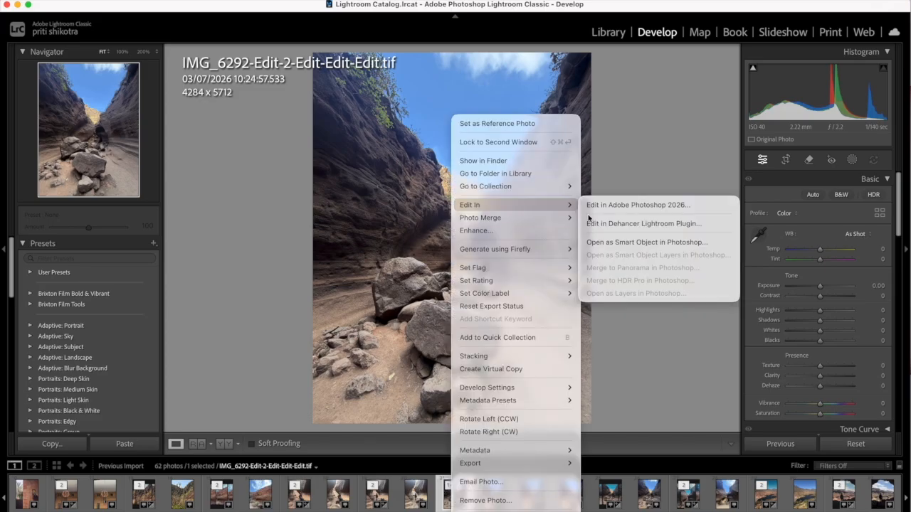
click(642, 224)
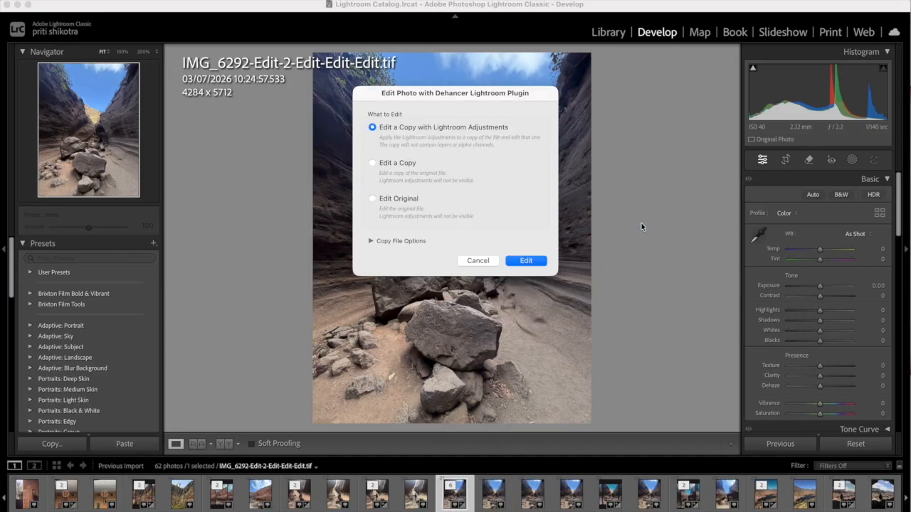
click(524, 261)
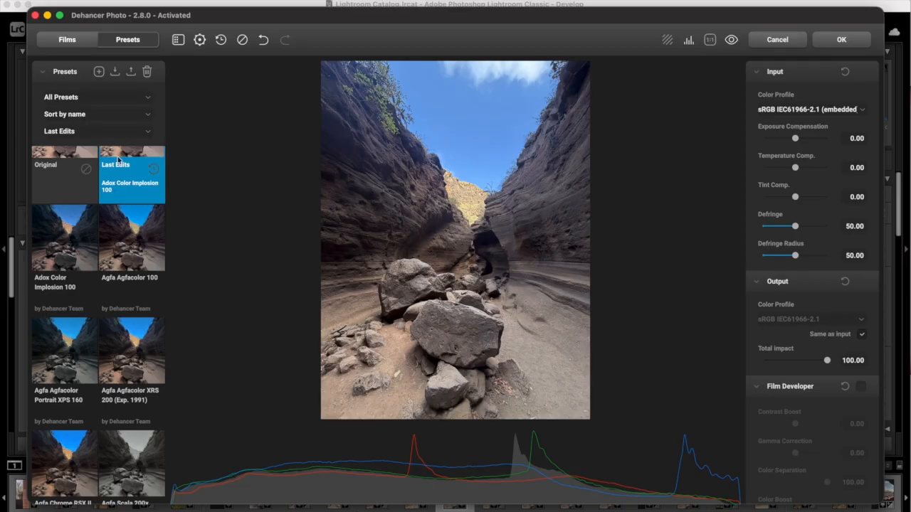
Look through the film preset thumbnails and examine the preset category and sorting options
scroll(120, 341, down, 1)
scroll(119, 341, down, 10)
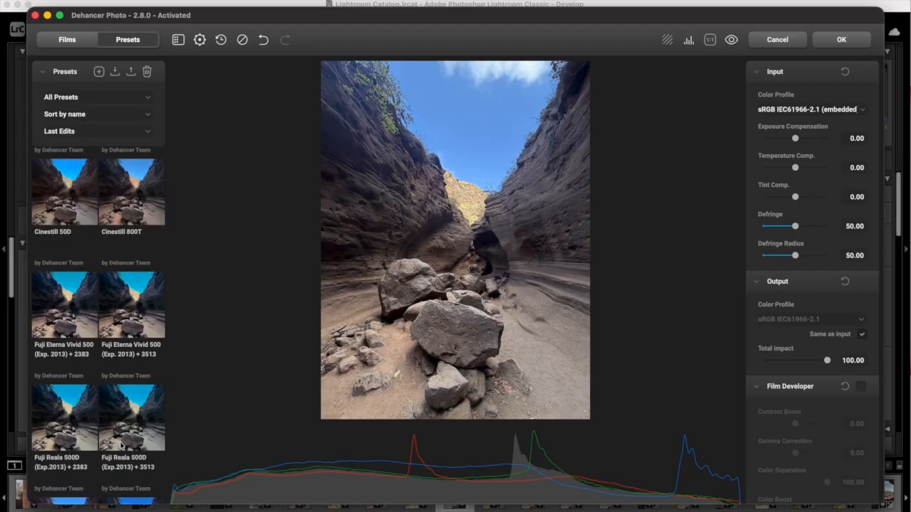
scroll(121, 443, up, 15)
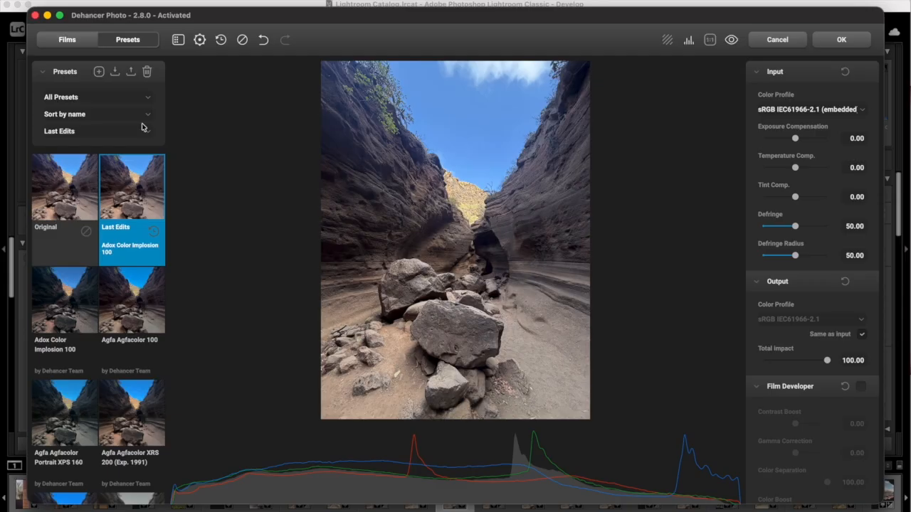
click(139, 101)
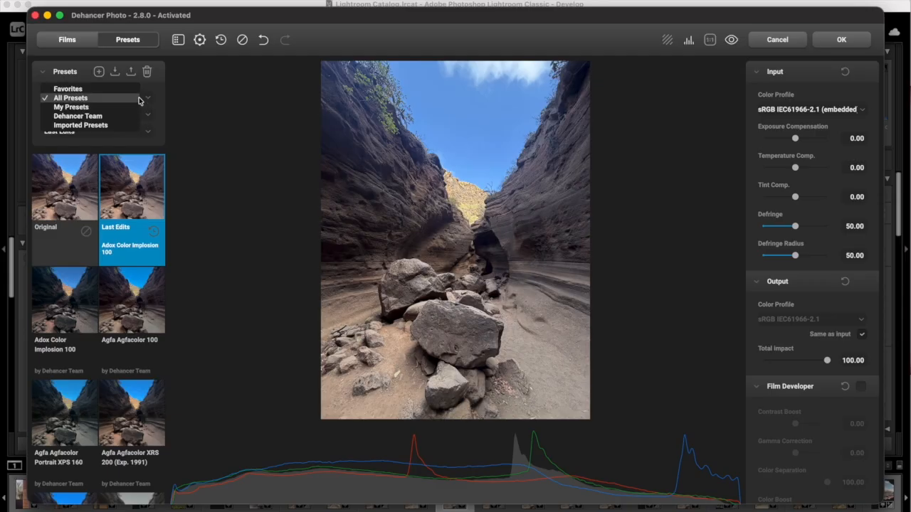
click(140, 99)
click(146, 118)
click(144, 116)
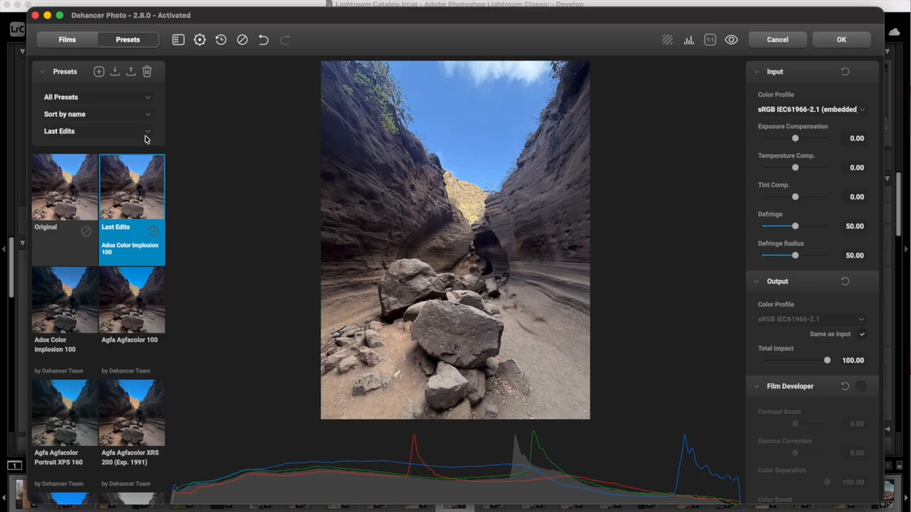
Browse the full list of preset names and apply Kodak Portra 160 to the photo
click(145, 133)
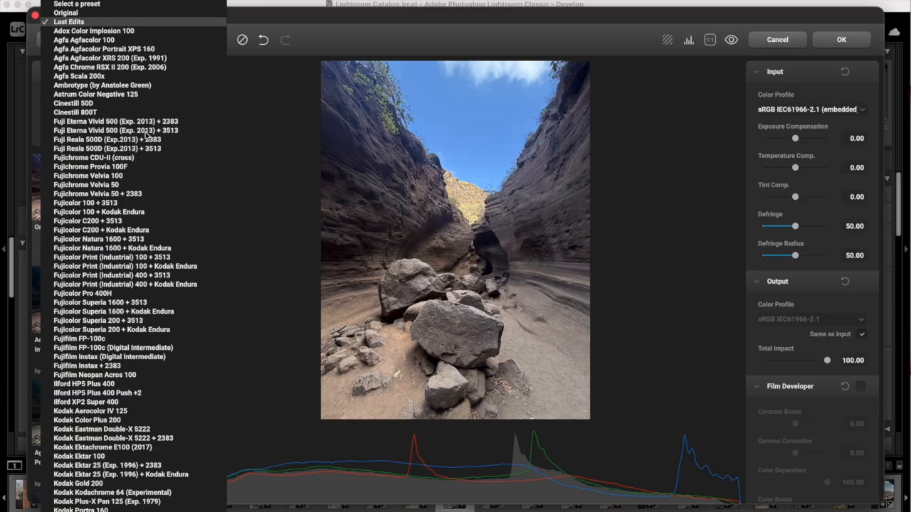
scroll(154, 224, down, 5)
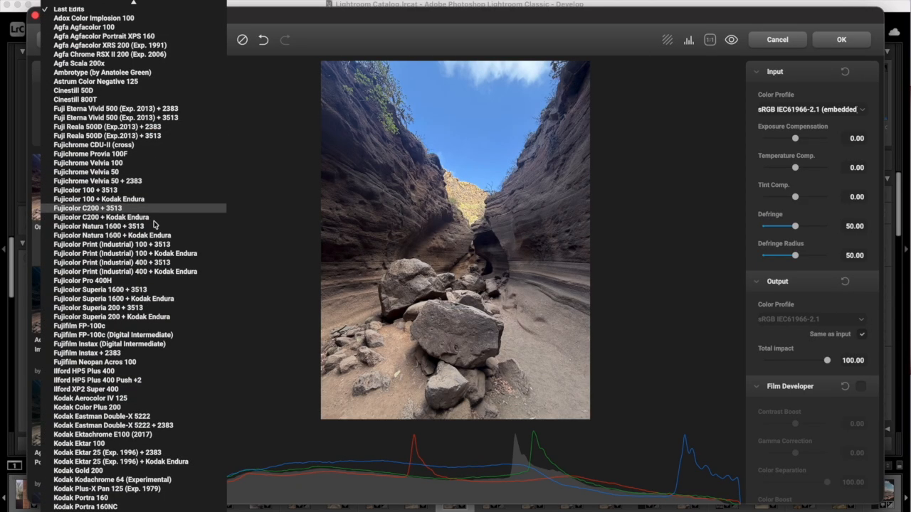
scroll(153, 224, down, 4)
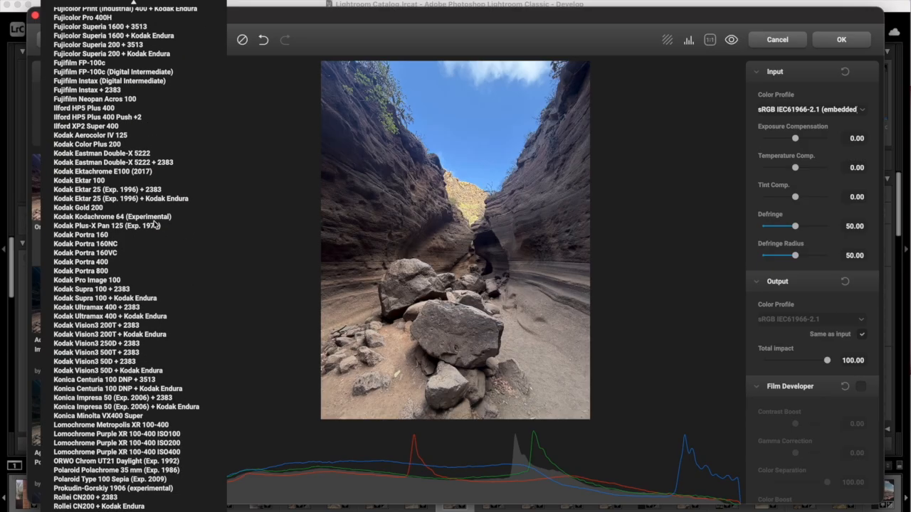
scroll(155, 225, up, 9)
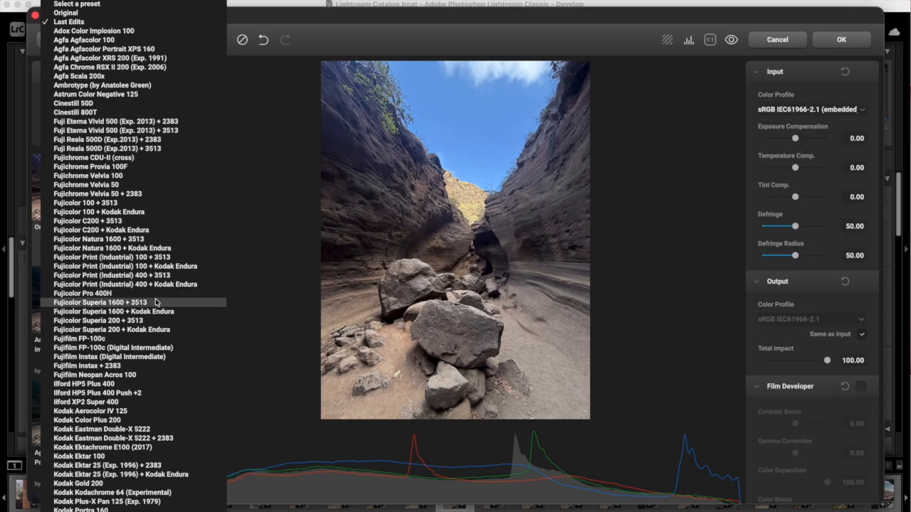
scroll(155, 303, down, 1)
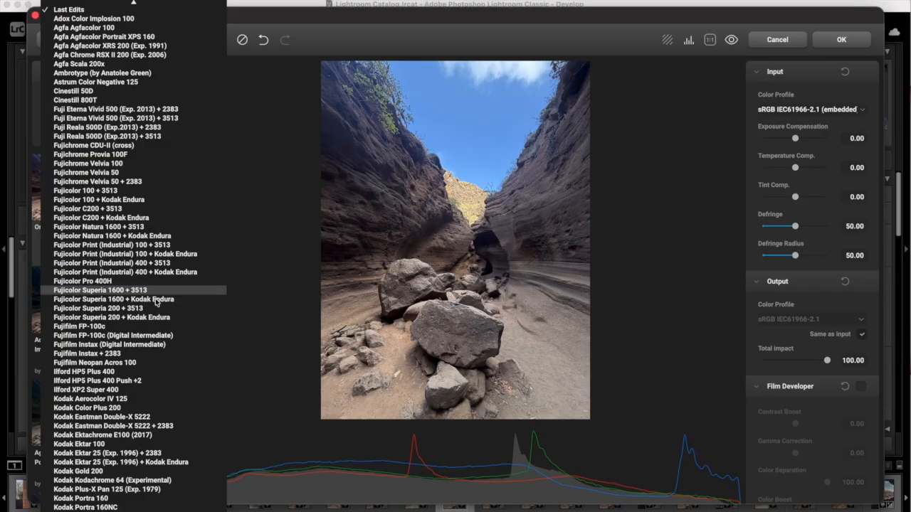
scroll(156, 303, down, 5)
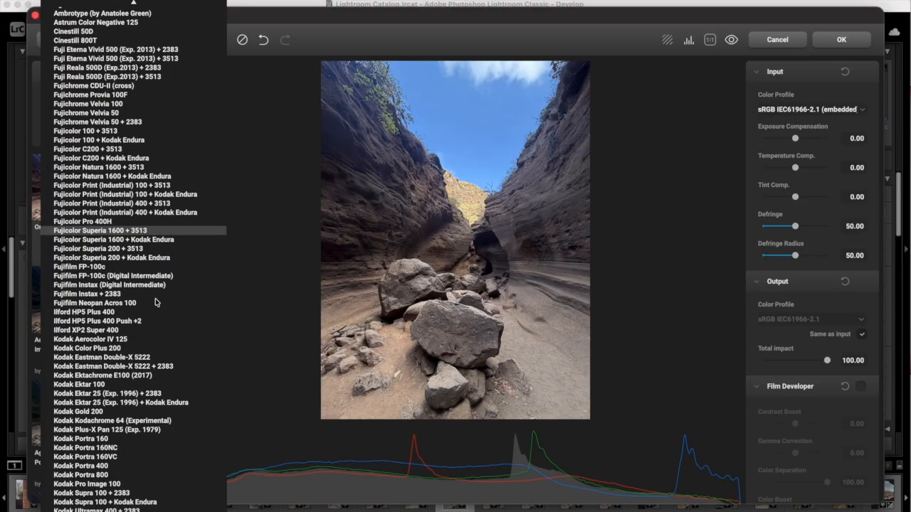
click(150, 439)
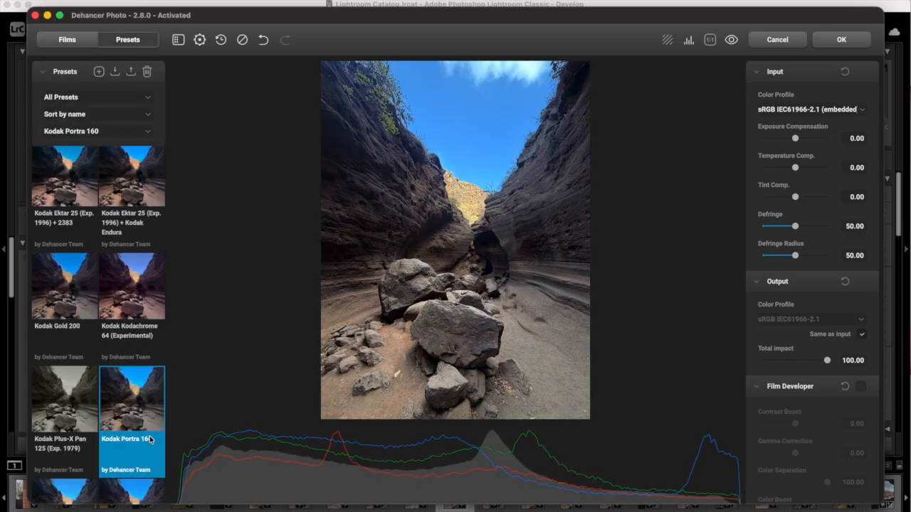
Apply the Kodak Portra 400 preset to the photo
scroll(149, 439, down, 2)
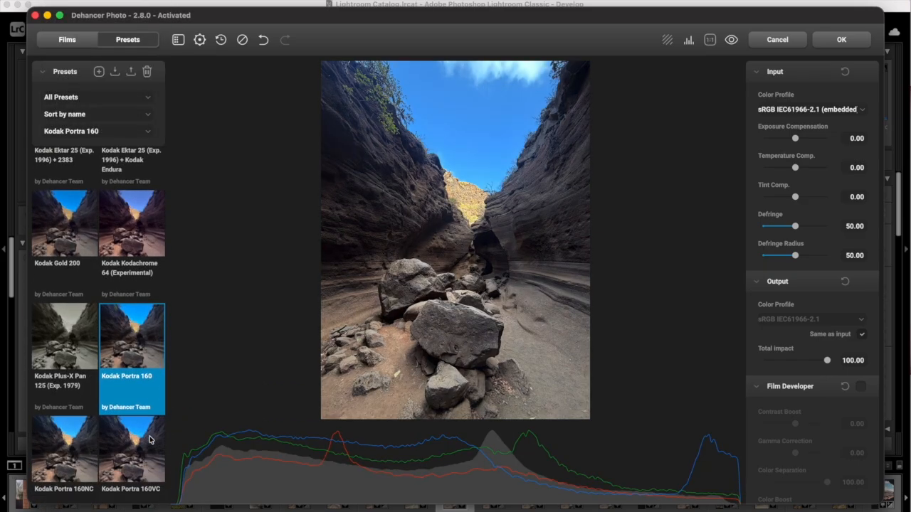
scroll(149, 439, down, 4)
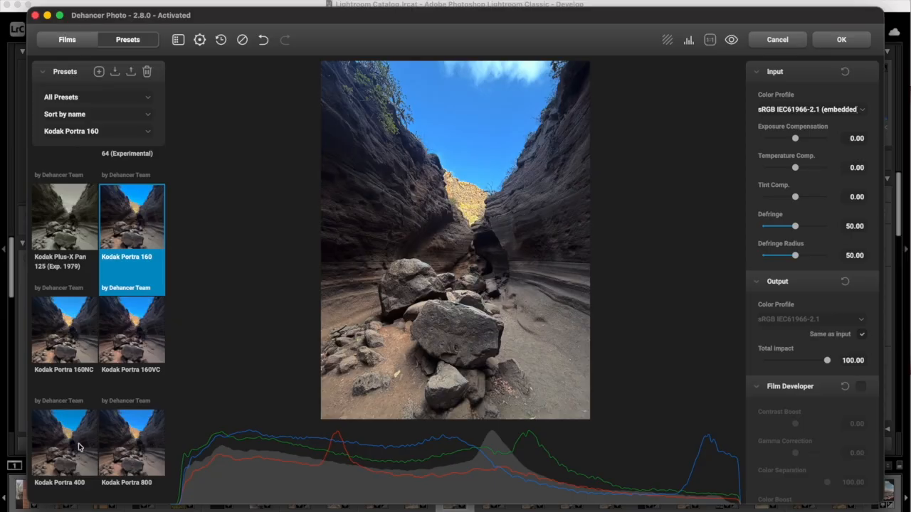
click(79, 447)
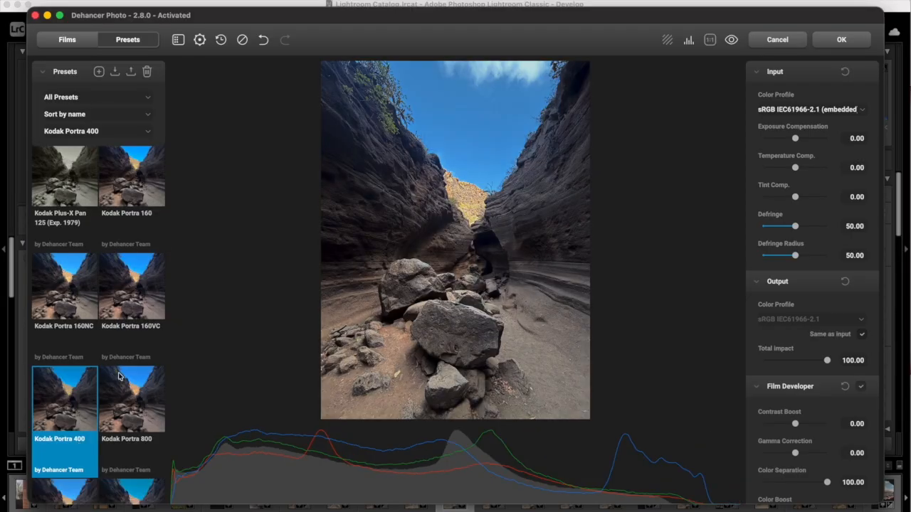
Browse the remaining film presets and apply Fuji Eterna Vivid 500 (Exp. 2013) + 3513
scroll(119, 376, down, 4)
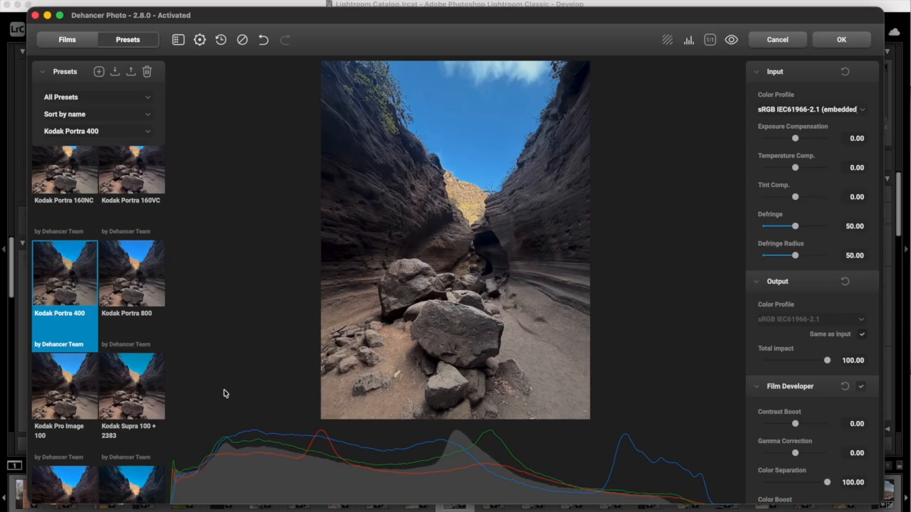
scroll(134, 379, down, 5)
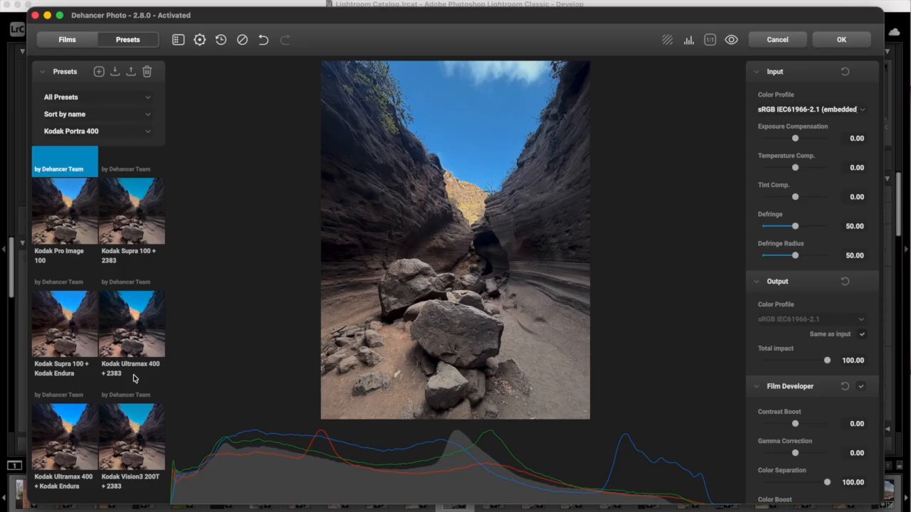
scroll(133, 379, down, 5)
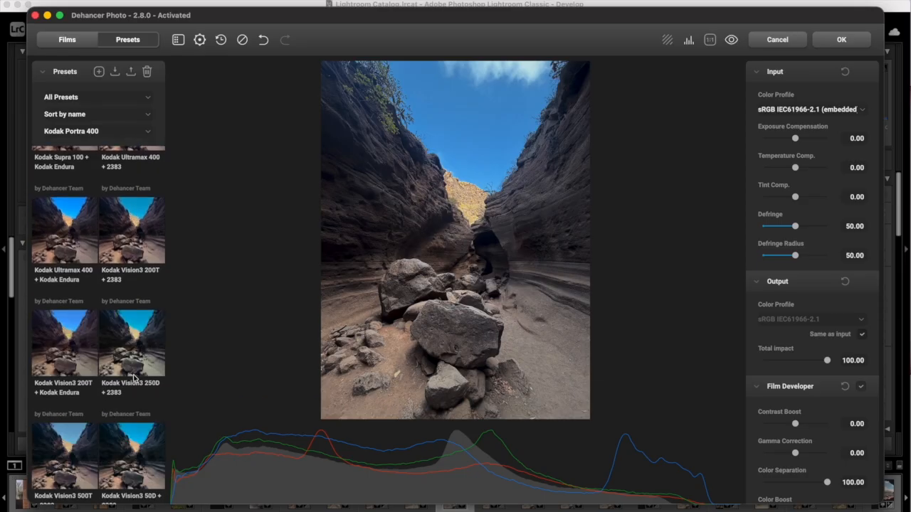
scroll(133, 377, up, 10)
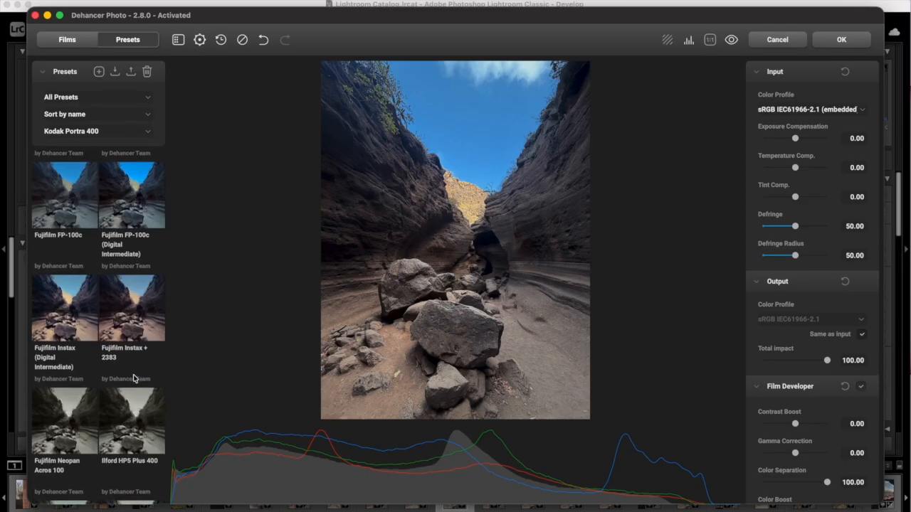
scroll(133, 378, up, 10)
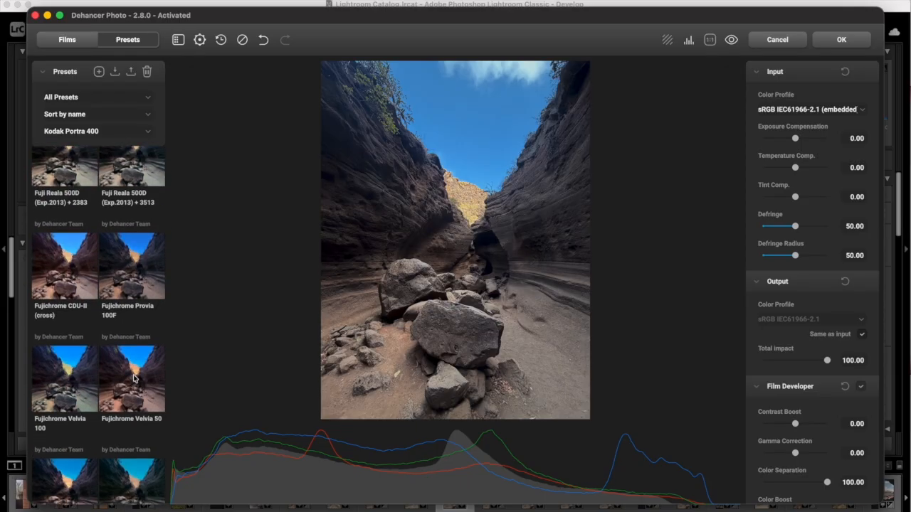
scroll(133, 377, up, 8)
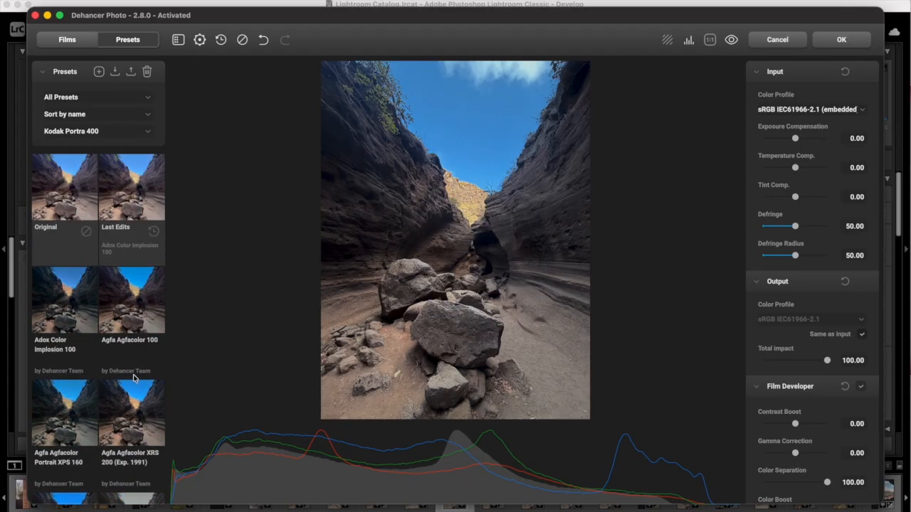
scroll(133, 378, down, 8)
scroll(133, 378, down, 2)
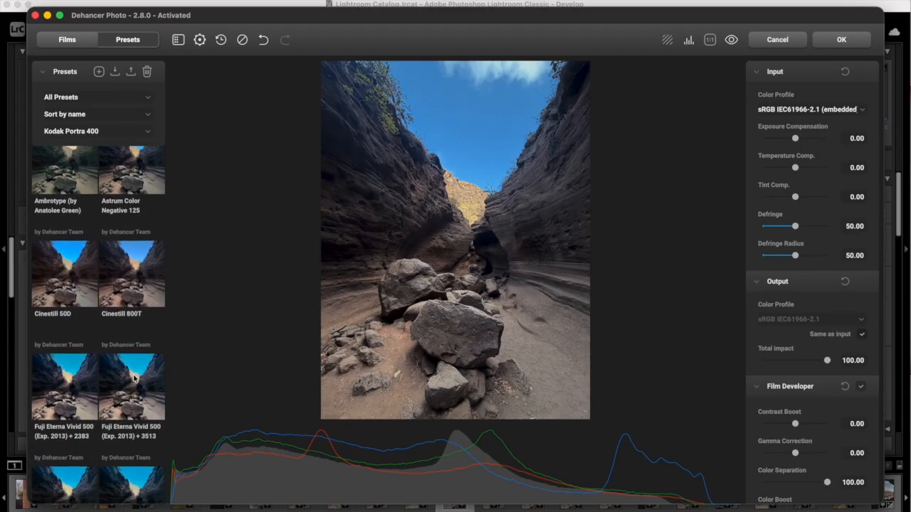
scroll(133, 378, down, 5)
scroll(133, 377, up, 4)
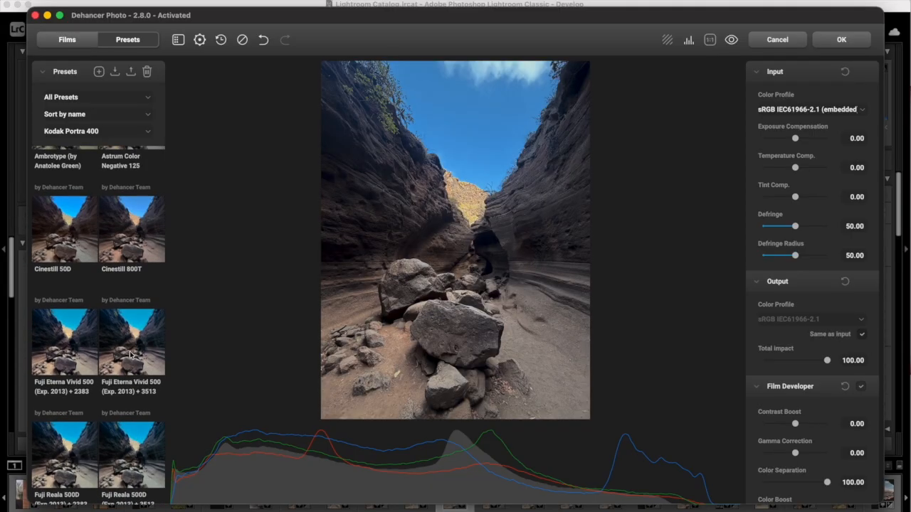
click(131, 354)
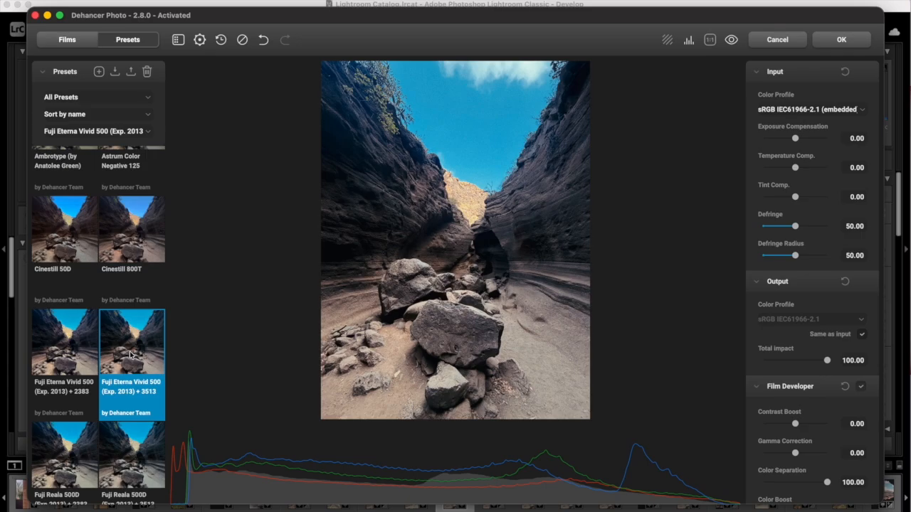
scroll(129, 353, up, 10)
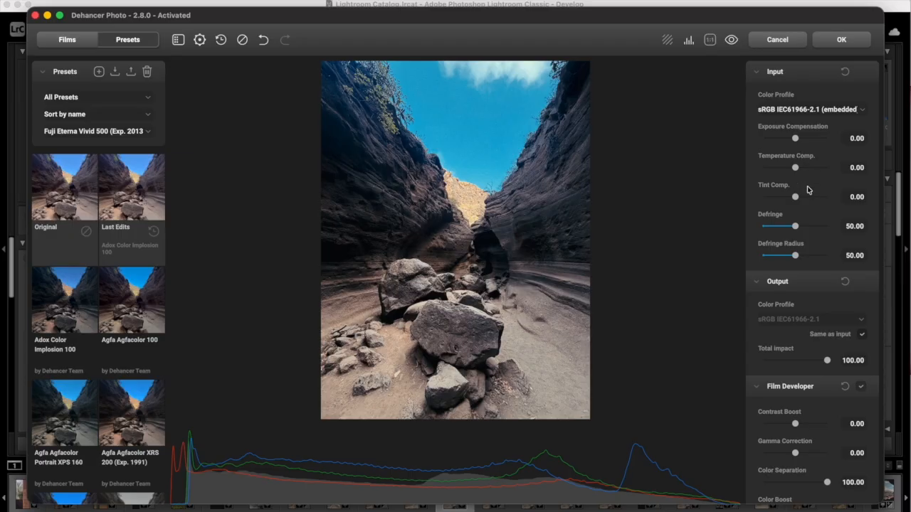
Compare the photo with the Film Developer adjustments disabled and enabled
scroll(808, 190, down, 5)
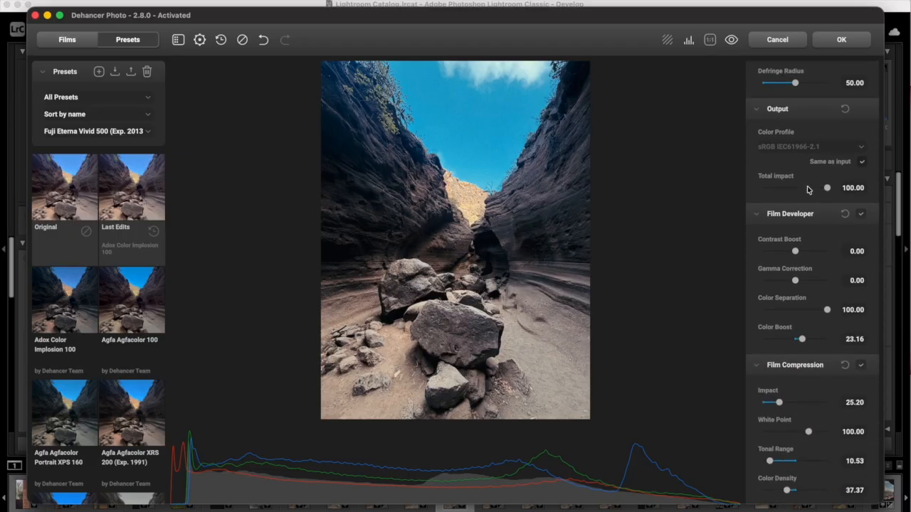
scroll(806, 187, down, 2)
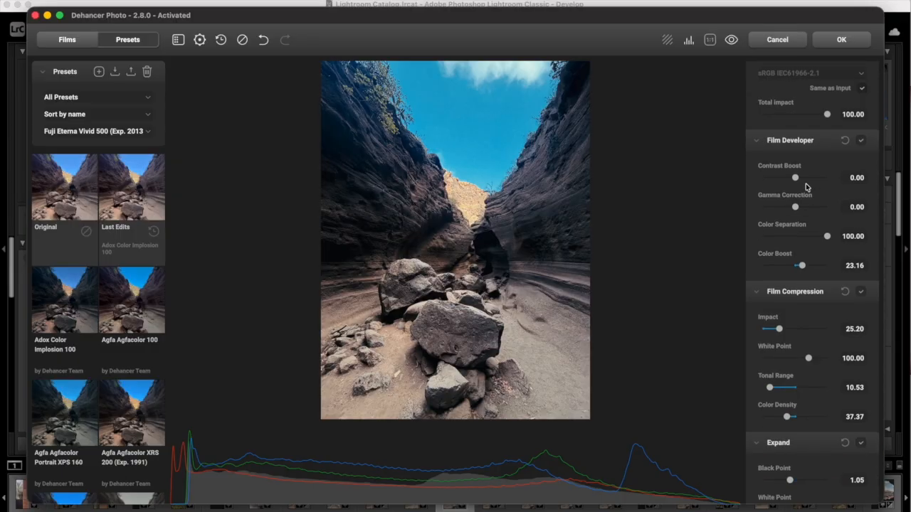
scroll(807, 187, down, 2)
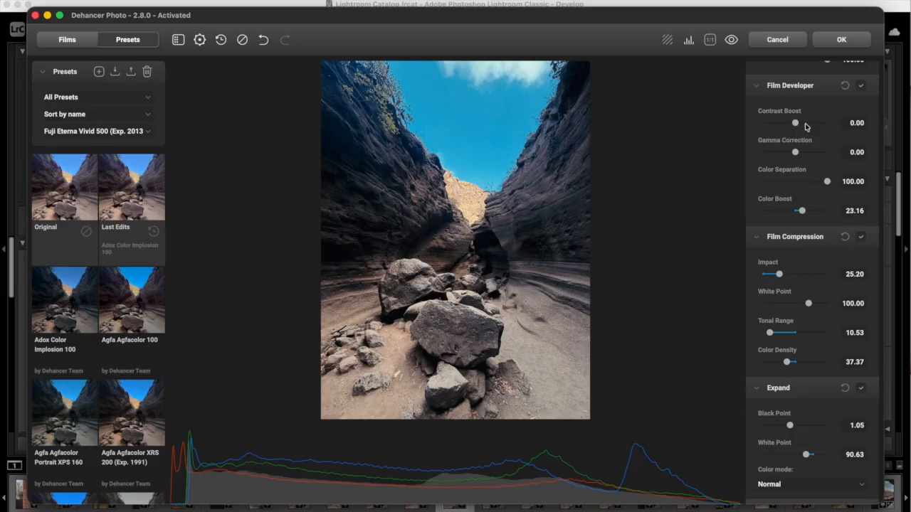
click(862, 86)
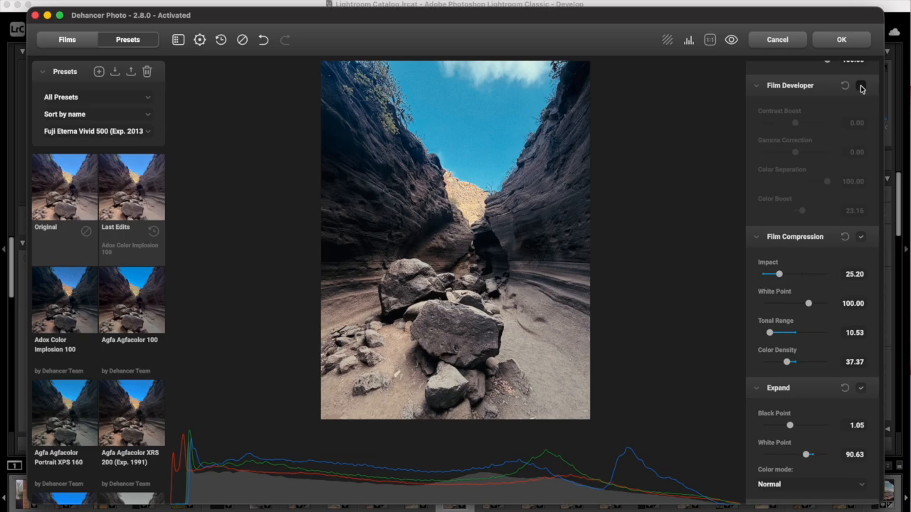
click(861, 86)
Set Film Developer's Contrast Boost to 28.33 and Color Separation to 85.83, and switch the Film Developer section off
mouse_move(796, 124)
mouse_down()
mouse_move(816, 126)
mouse_move(805, 126)
mouse_up()
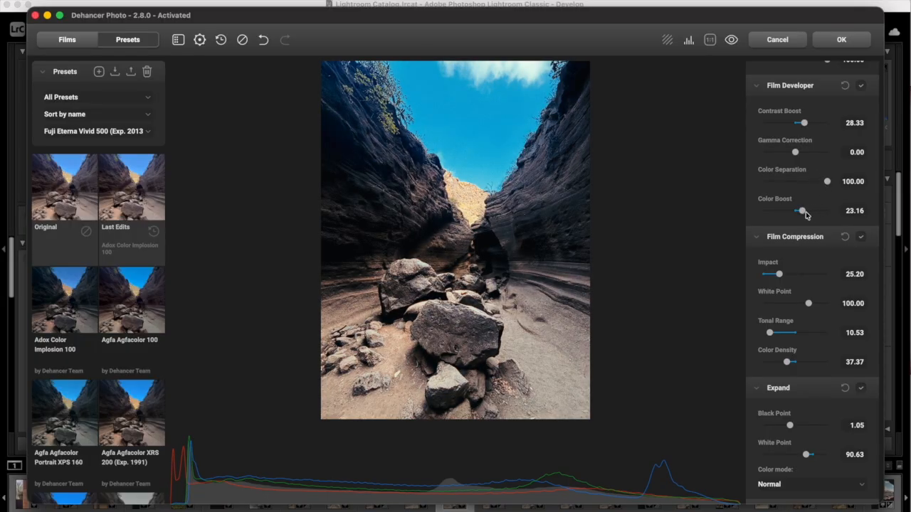
mouse_move(827, 182)
mouse_down()
mouse_move(781, 185)
mouse_move(821, 184)
mouse_up()
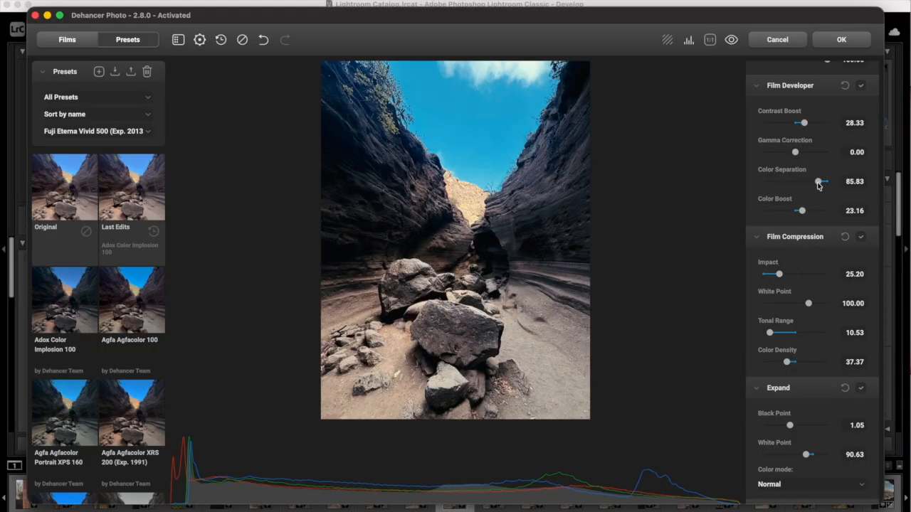
click(861, 86)
scroll(824, 181, down, 2)
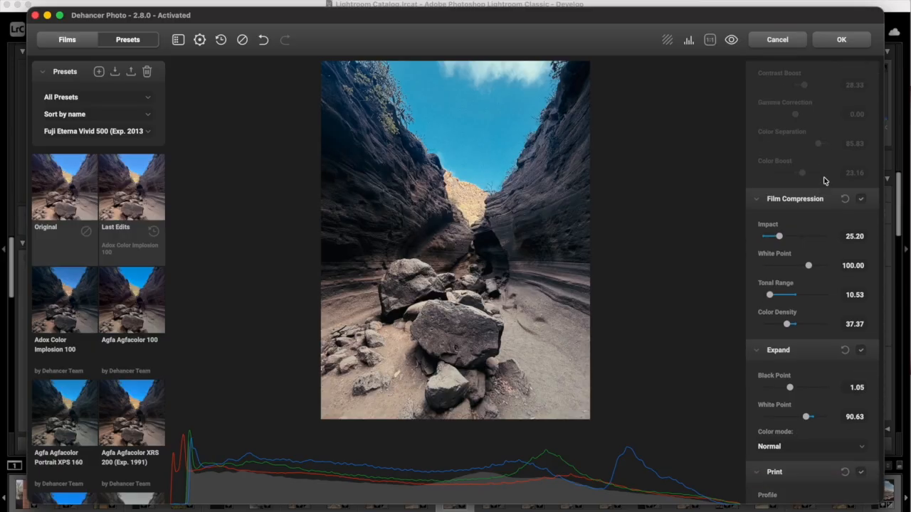
scroll(824, 181, down, 1)
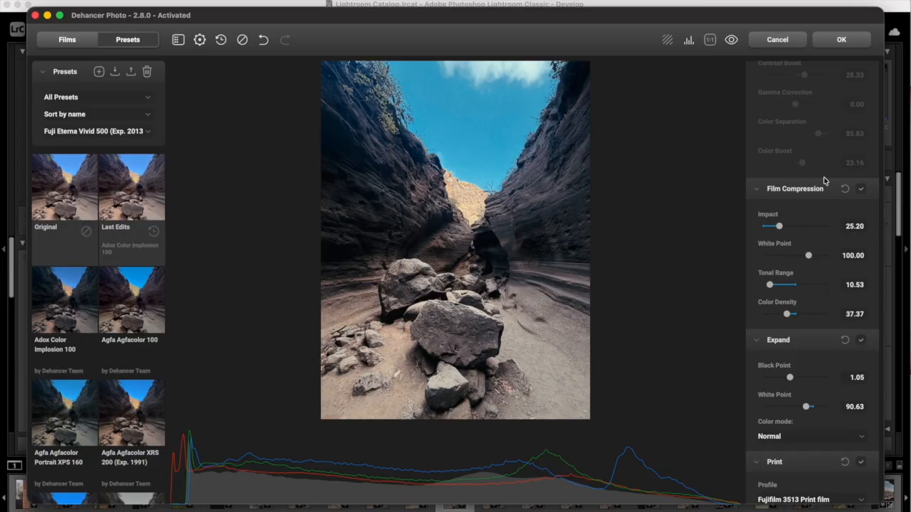
Compare the photo with Color Head off and on, and set its Yellow - Blue value to 0.00
scroll(824, 181, down, 2)
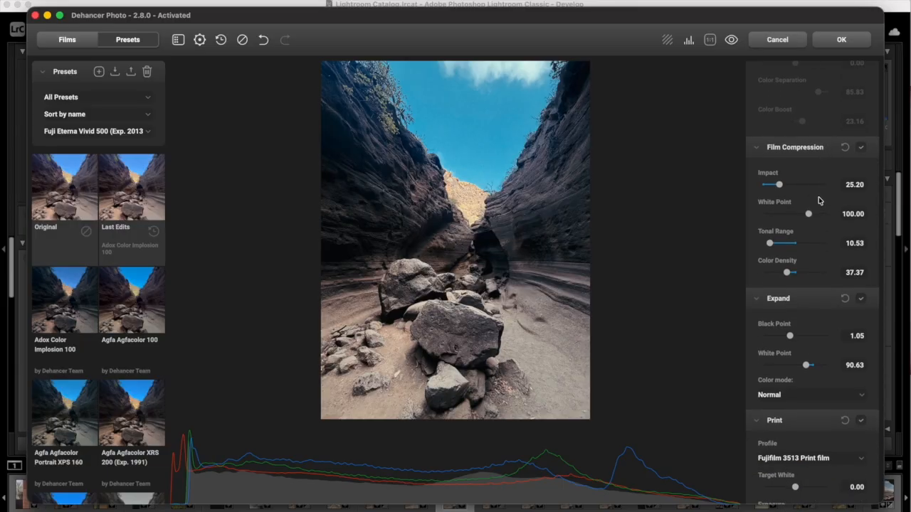
scroll(818, 202, down, 3)
scroll(818, 202, down, 1)
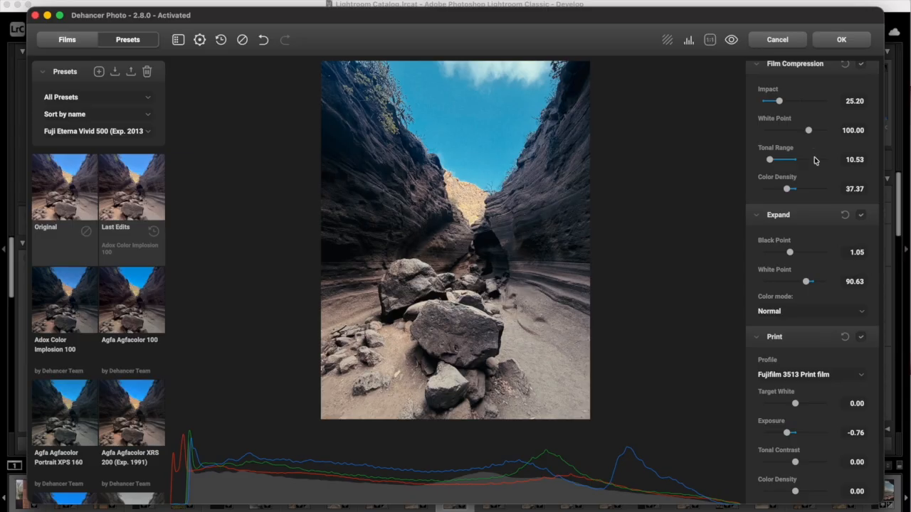
scroll(815, 161, down, 2)
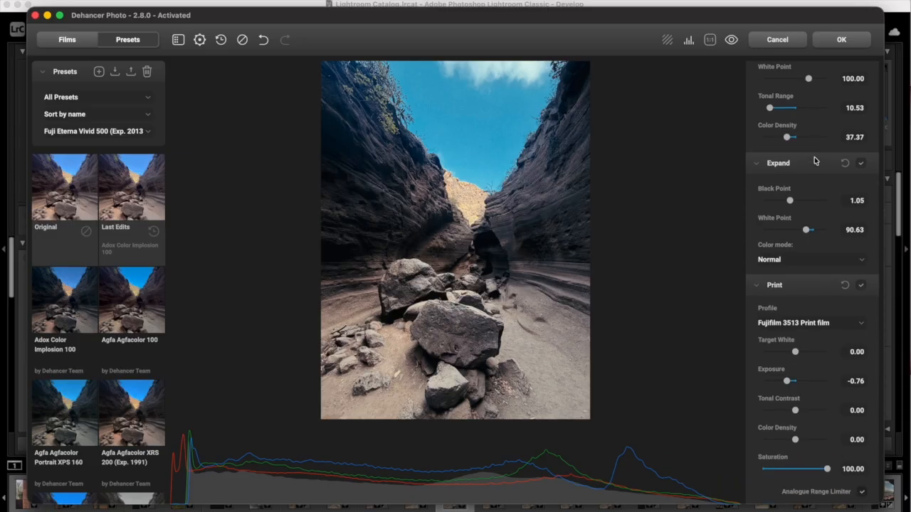
scroll(815, 161, down, 10)
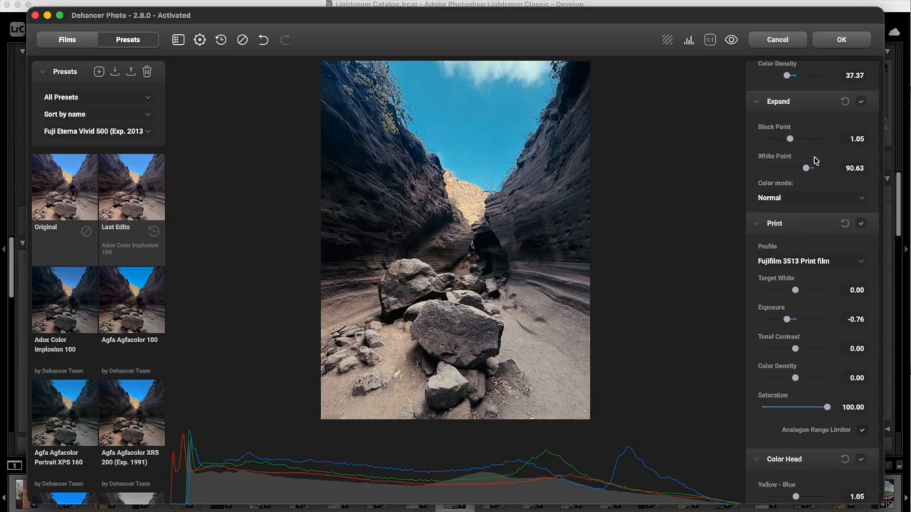
scroll(815, 161, down, 3)
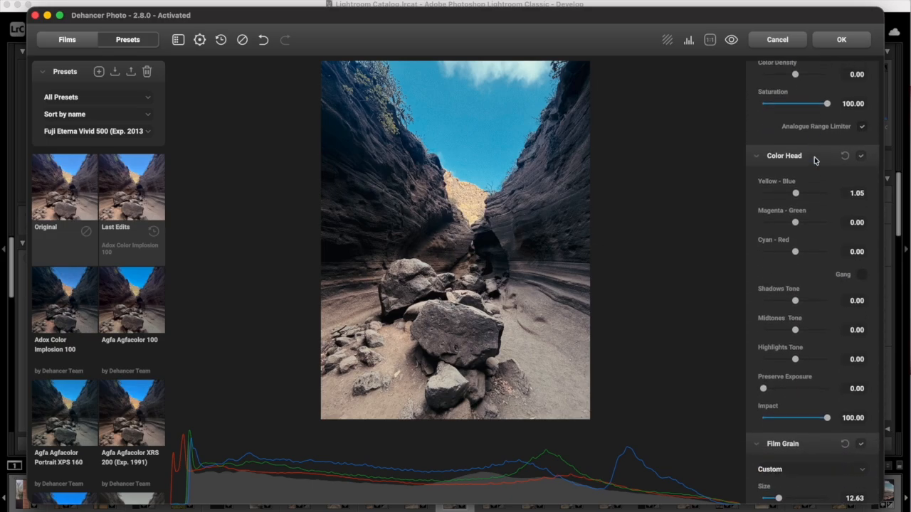
click(862, 149)
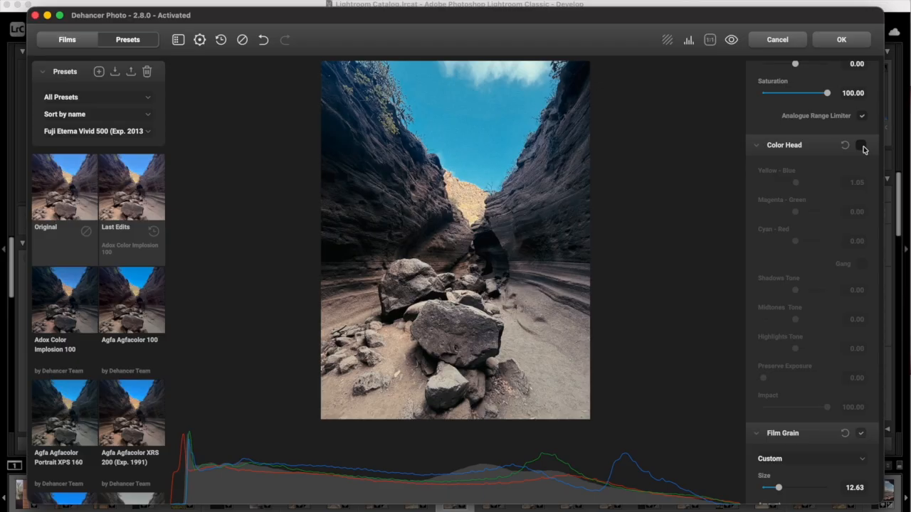
click(863, 150)
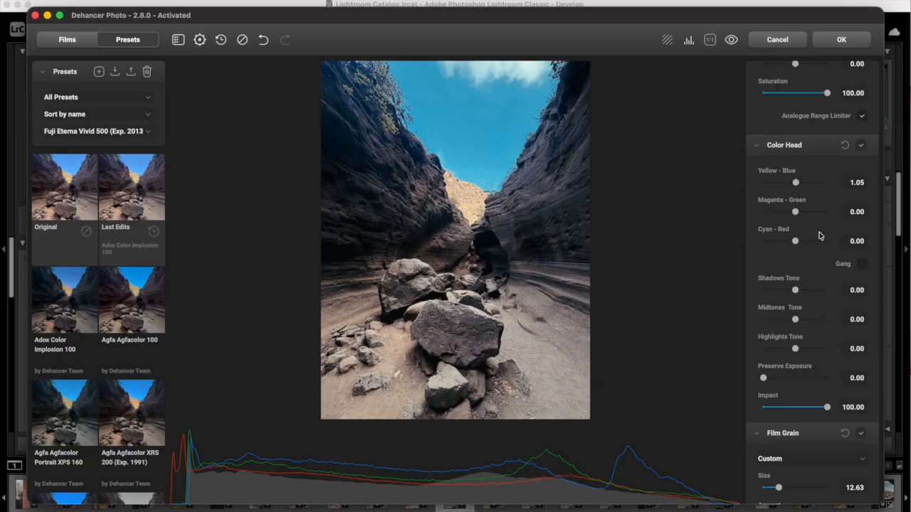
scroll(818, 235, down, 1)
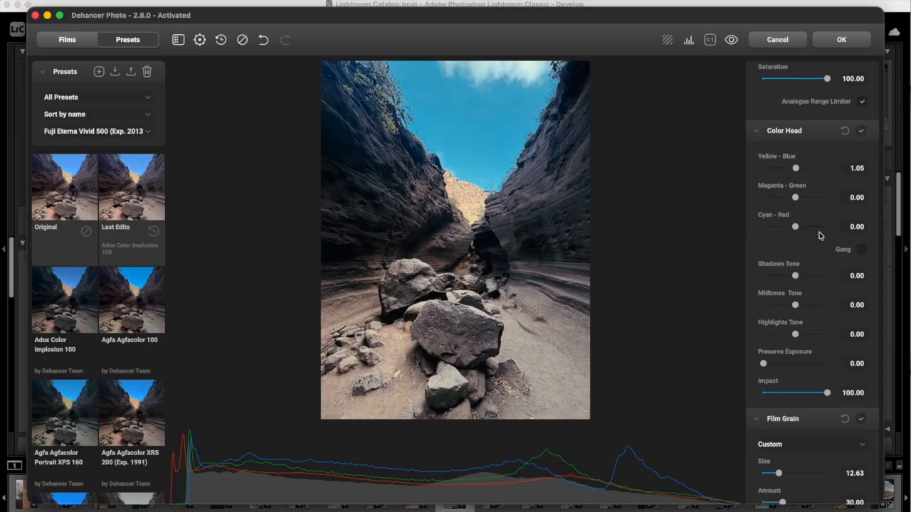
mouse_move(796, 168)
mouse_down()
mouse_move(809, 169)
mouse_move(795, 170)
mouse_up()
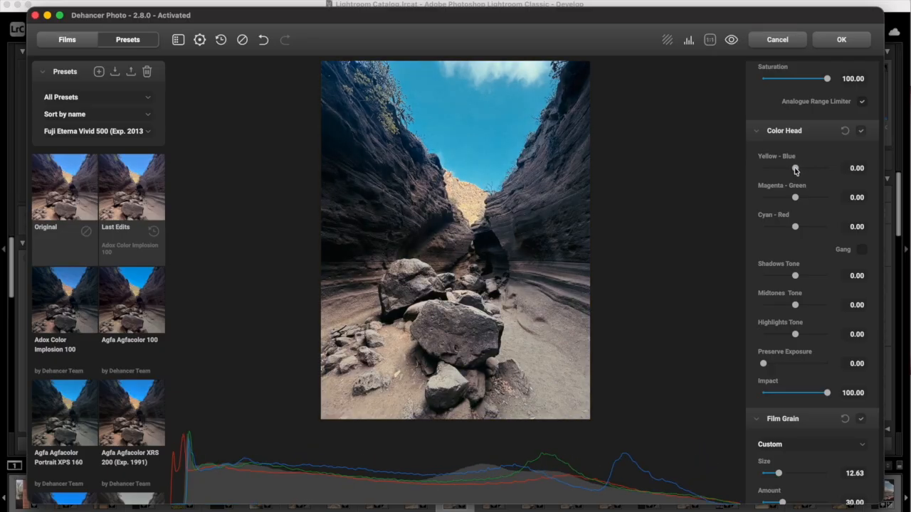
Examine the Film Grain settings and the available grain modes, keeping Analogue selected
scroll(795, 170, down, 5)
scroll(795, 170, down, 6)
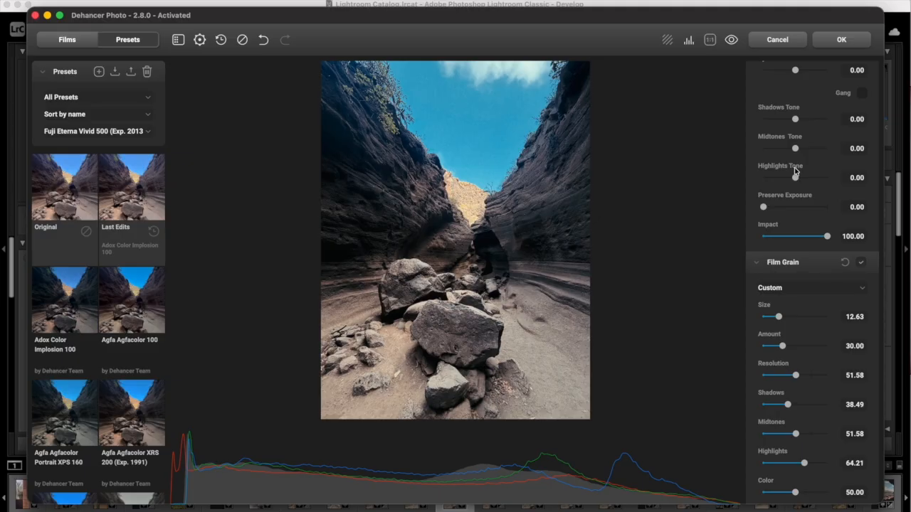
scroll(795, 170, down, 3)
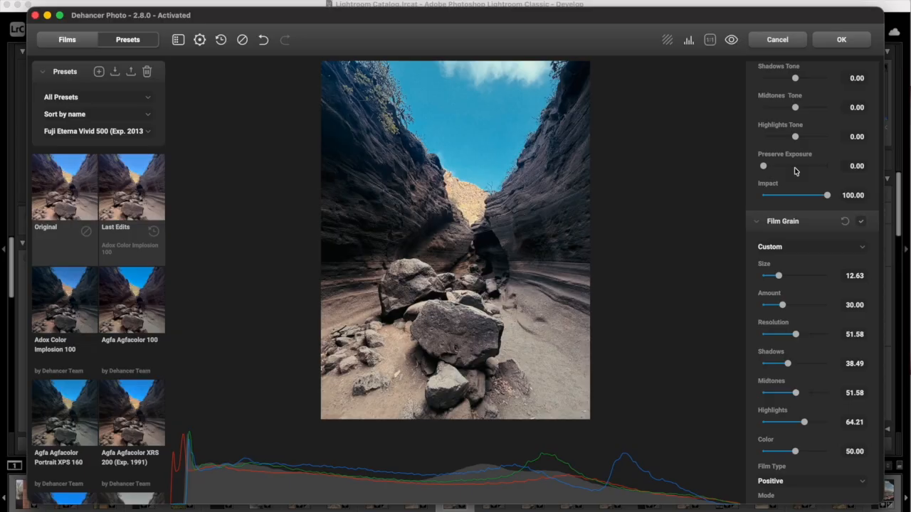
scroll(795, 170, down, 2)
scroll(795, 168, up, 15)
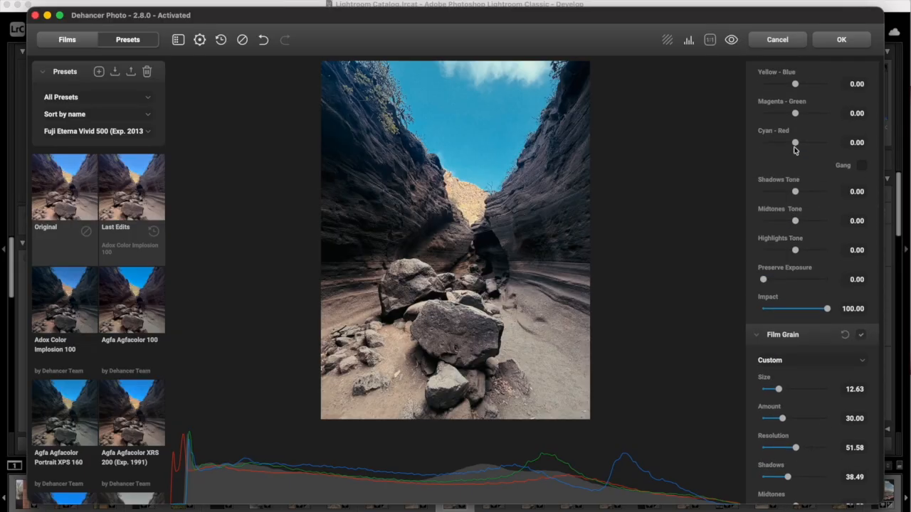
scroll(801, 189, down, 18)
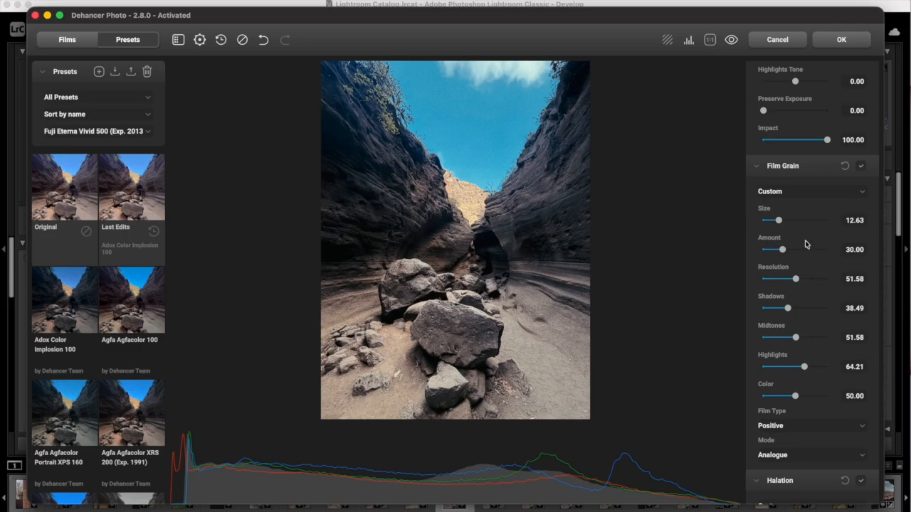
scroll(806, 244, down, 7)
click(817, 362)
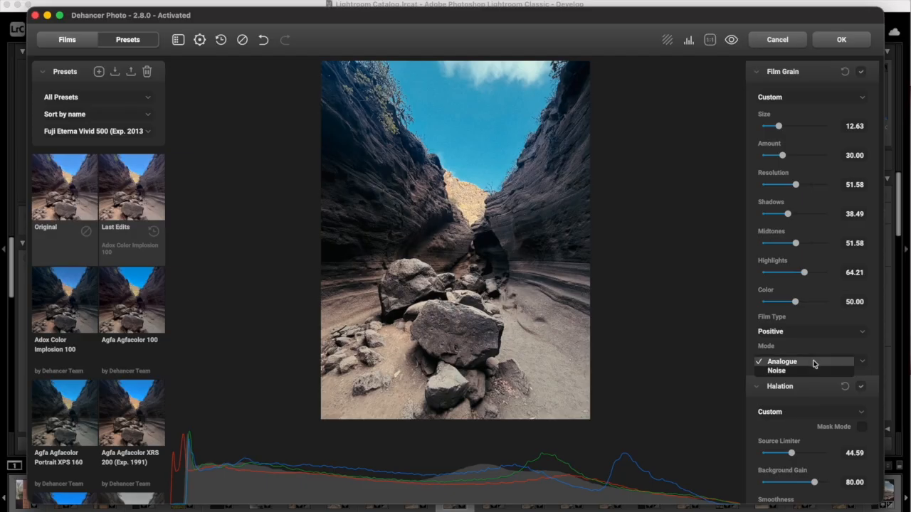
click(814, 363)
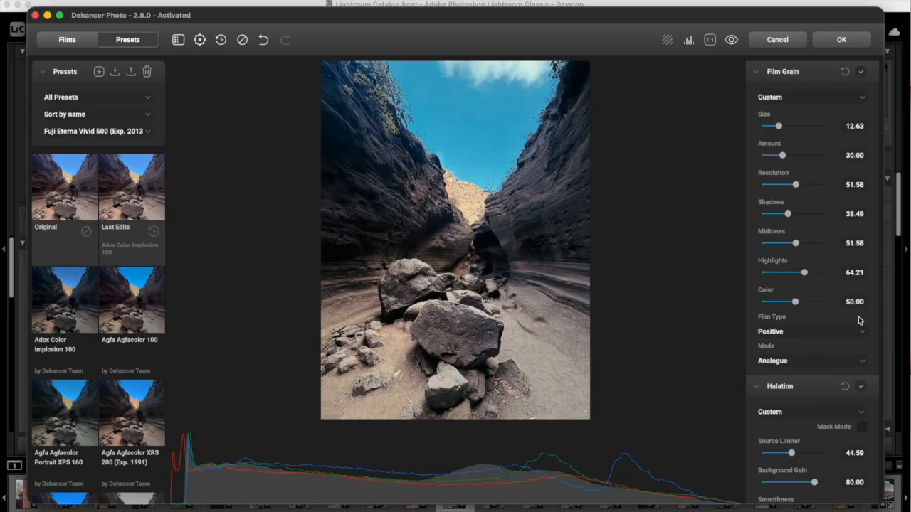
Compare the photo with Halation switched off and on
scroll(858, 321, down, 7)
scroll(858, 321, down, 7)
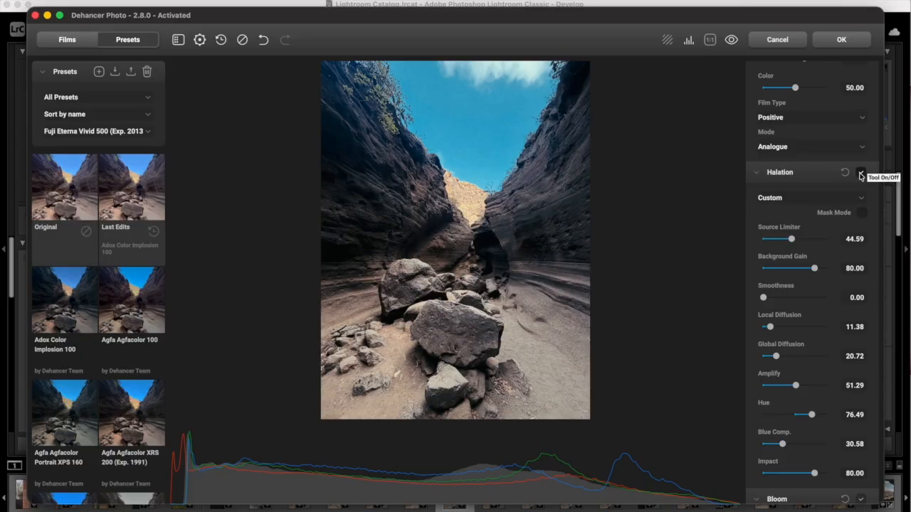
click(861, 175)
click(860, 175)
Lower Halation's Background Gain to about mid-range, and try a higher Source Limiter before bringing it back down
scroll(861, 178, down, 1)
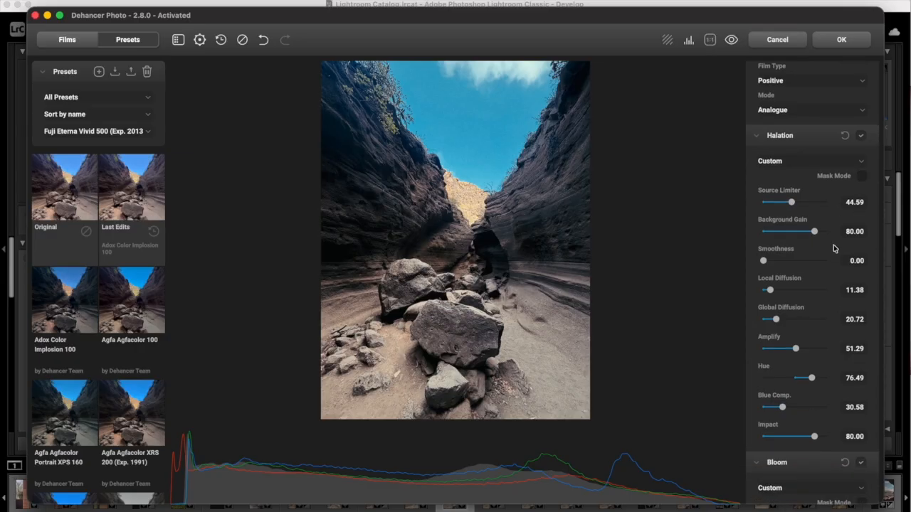
scroll(835, 248, down, 1)
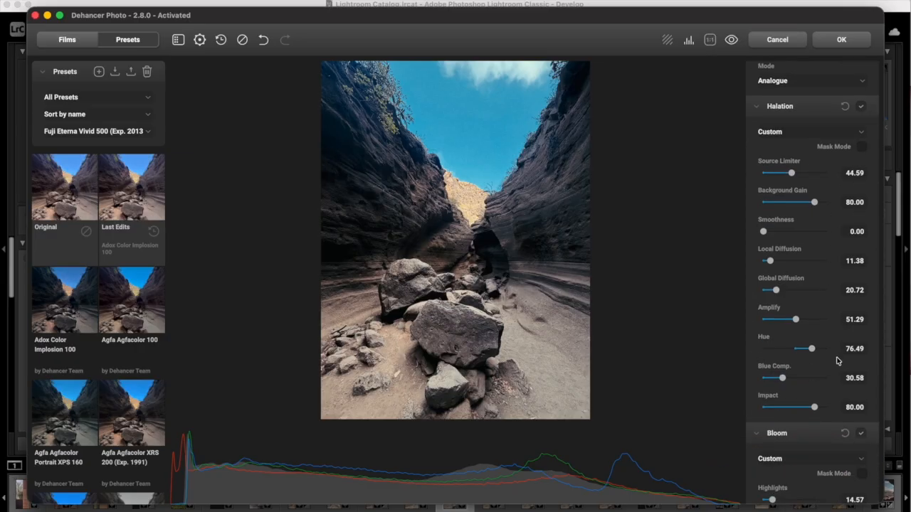
drag(794, 177, 815, 174)
drag(815, 203, 755, 208)
drag(762, 206, 795, 204)
drag(814, 173, 791, 171)
Compare the photo with Bloom switched off and on
scroll(791, 170, down, 6)
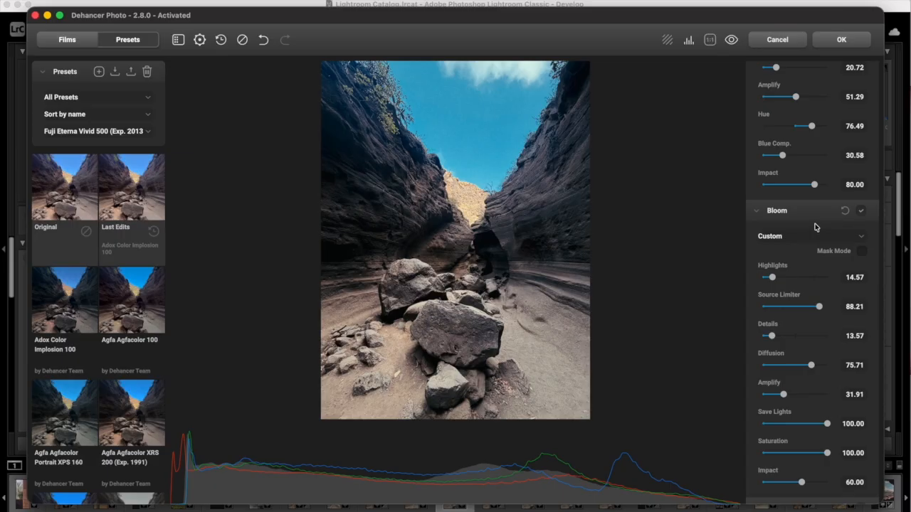
scroll(807, 229, down, 1)
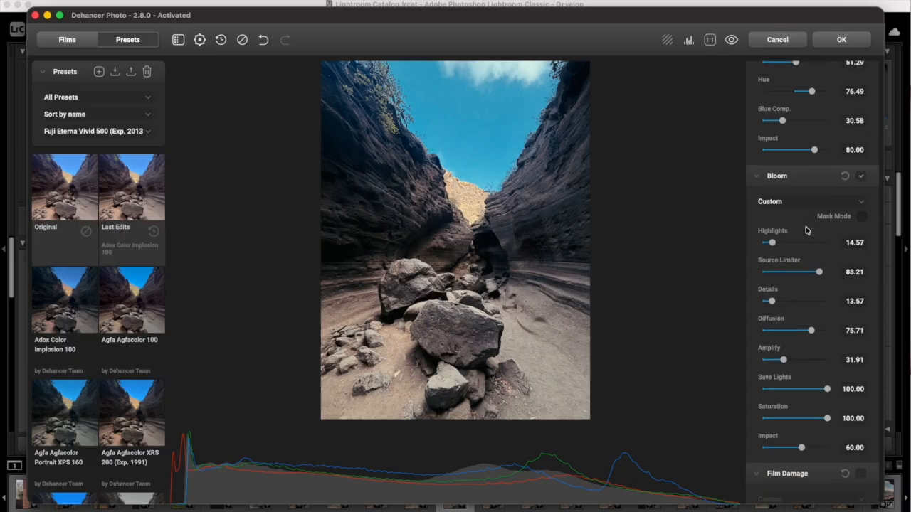
click(860, 177)
click(860, 177)
Set Bloom's Highlights to 40.00 and Details to 93.33, and switch Bloom off
drag(773, 243, 833, 243)
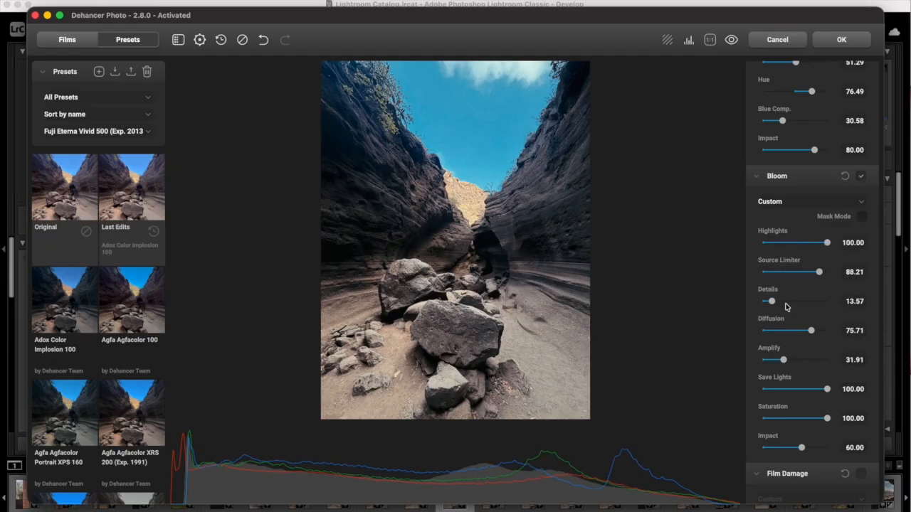
drag(771, 301, 823, 302)
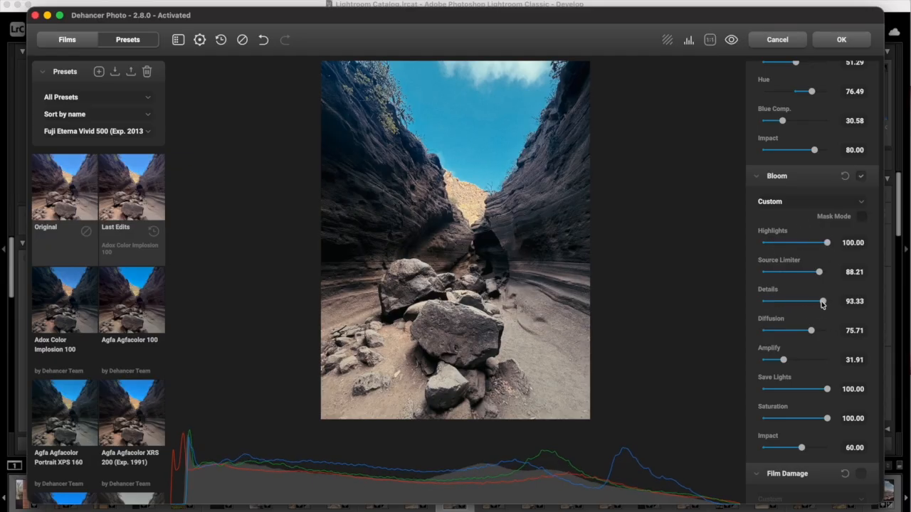
drag(828, 246, 791, 248)
click(861, 176)
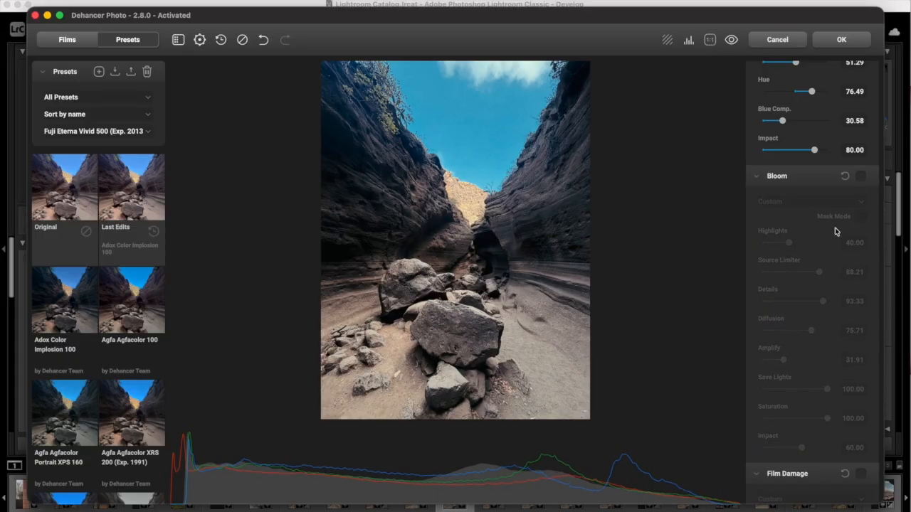
Enable Film Damage and raise the hairs Amount to about mid-range
scroll(835, 227, down, 8)
click(860, 191)
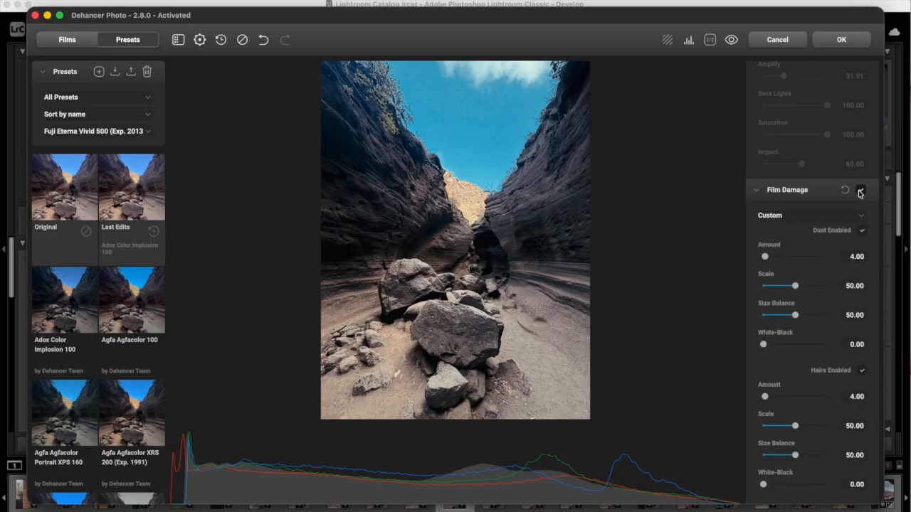
scroll(817, 288, down, 1)
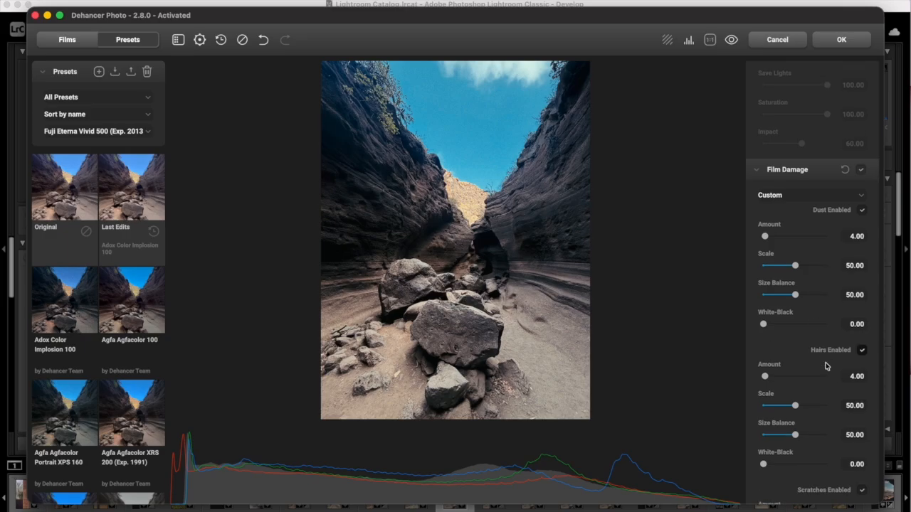
drag(766, 378, 814, 377)
scroll(796, 369, down, 4)
drag(814, 261, 795, 262)
Enable Overscan and set its gate type to Super 8mm 1.33:1
scroll(795, 262, down, 3)
scroll(795, 262, down, 12)
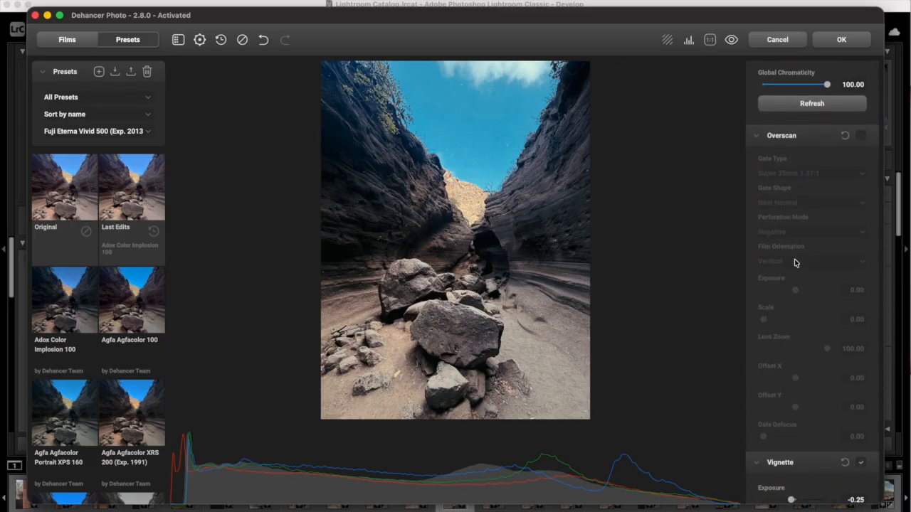
scroll(789, 199, up, 2)
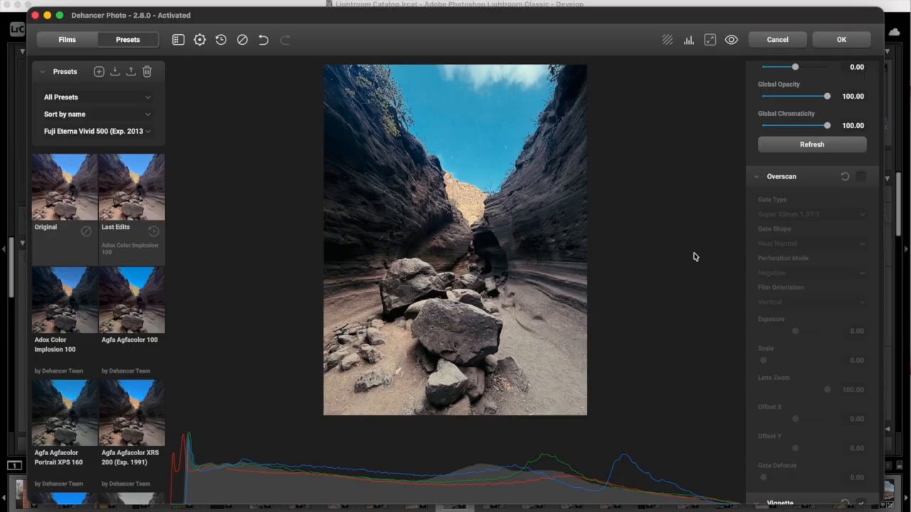
click(863, 177)
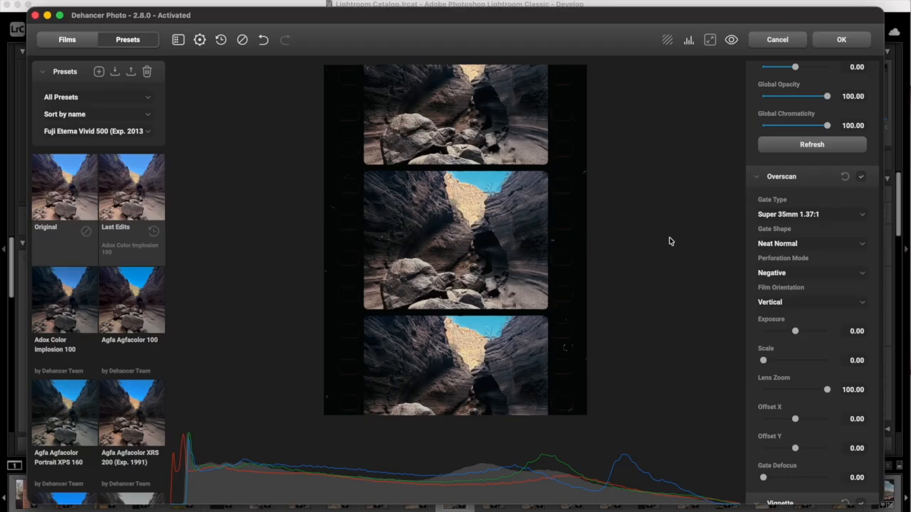
click(802, 214)
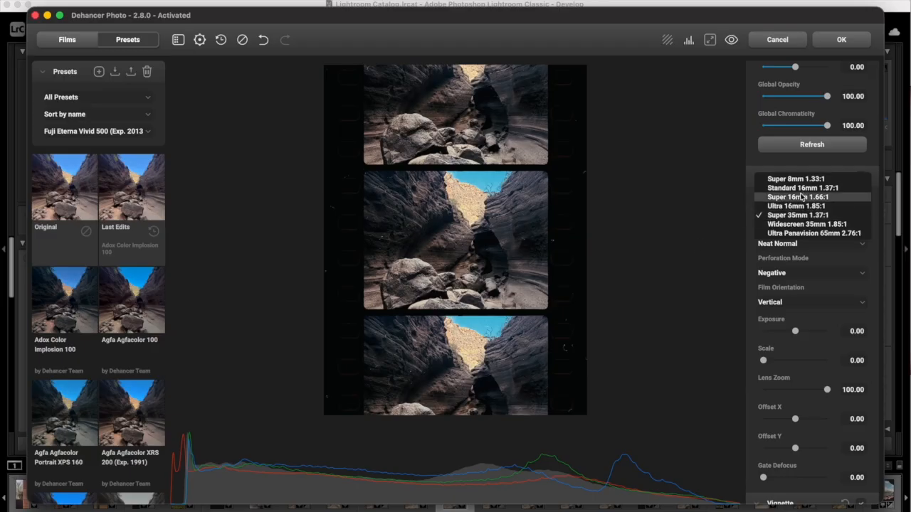
click(799, 179)
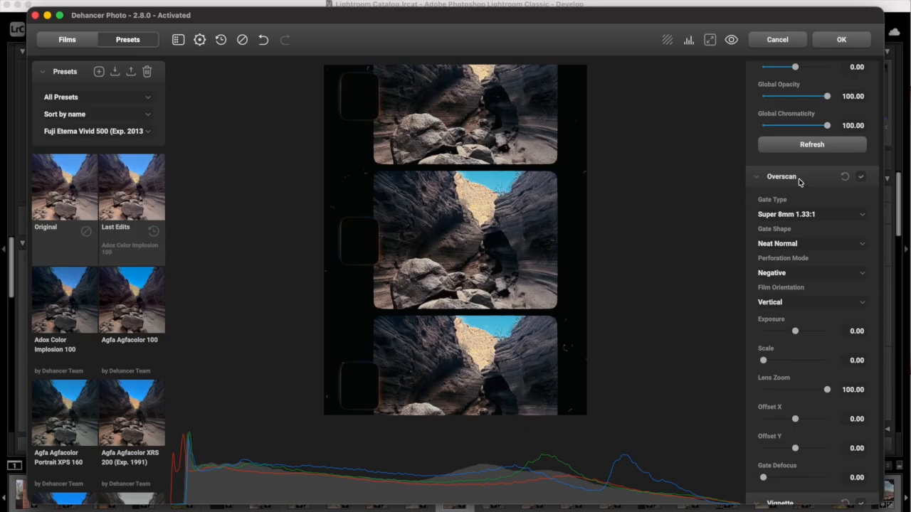
Try the Standard 16mm 1.37:1 and Ultra 16mm 1.85:1 gate types for the Overscan
click(793, 215)
click(794, 215)
click(793, 215)
click(794, 224)
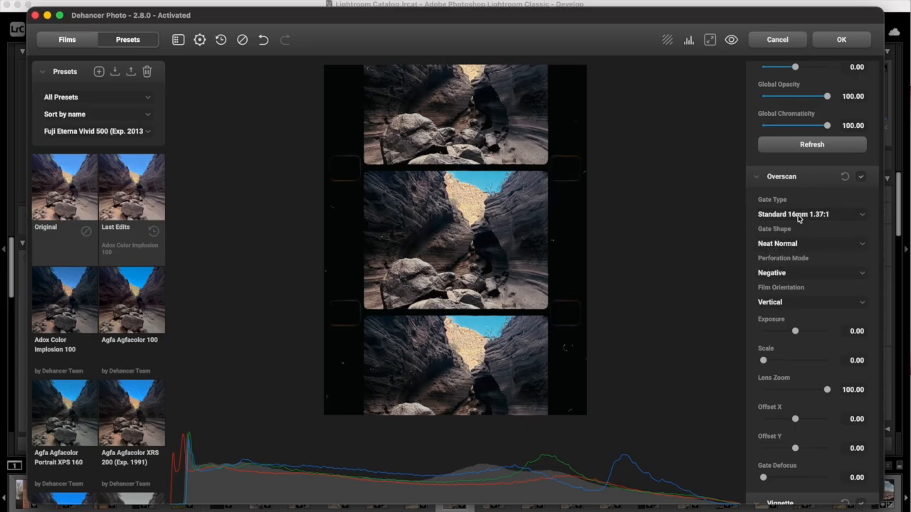
click(801, 218)
click(799, 232)
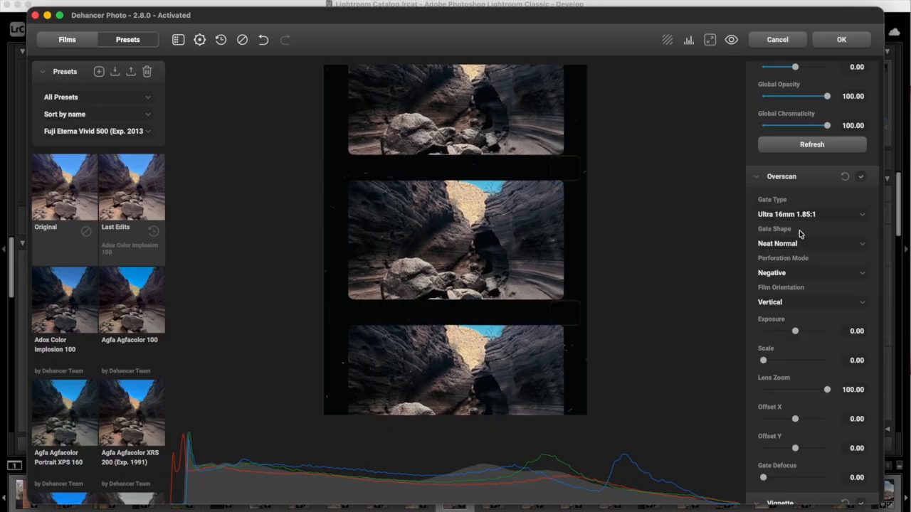
Try the Widescreen 35mm 1.85:1 gate type and switch the Overscan to Ultra Panavision 65mm 2.76:1
click(800, 215)
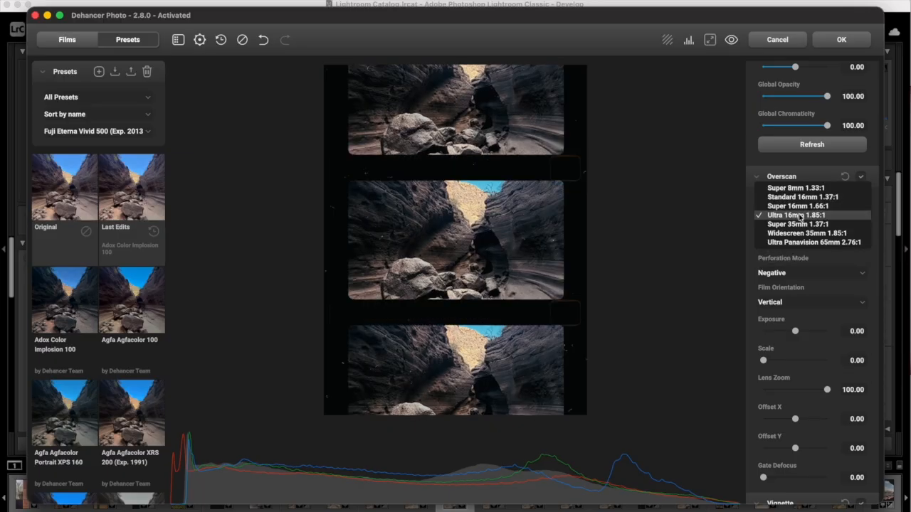
click(799, 234)
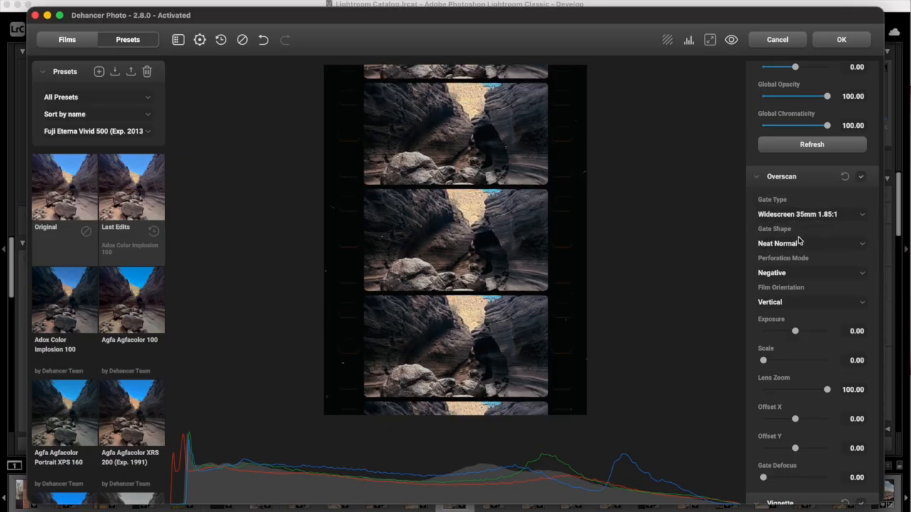
click(800, 215)
click(798, 228)
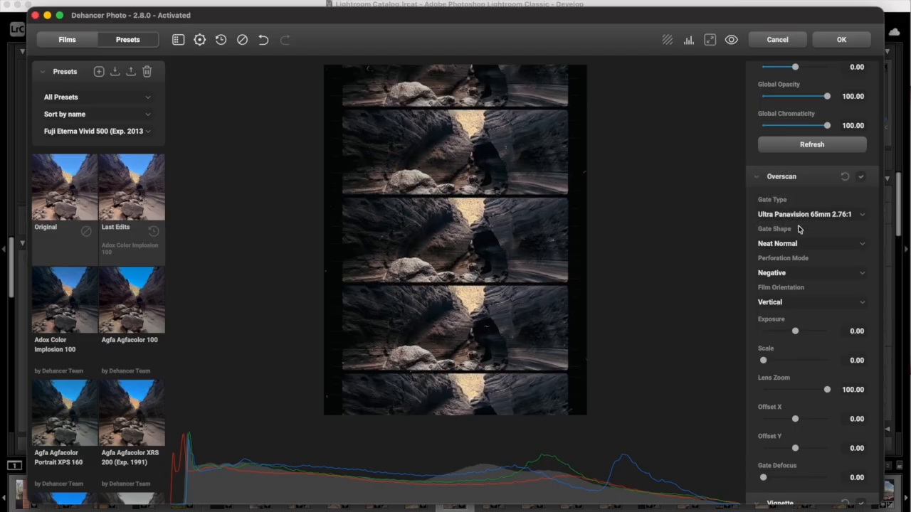
Switch the Overscan gate type to Ultra 16mm 1.85:1 and disable the Overscan effect
click(800, 215)
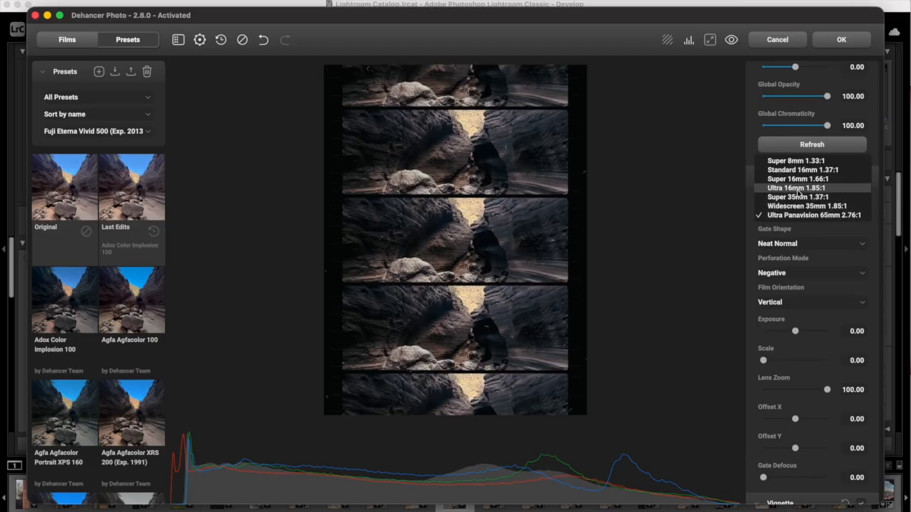
click(798, 191)
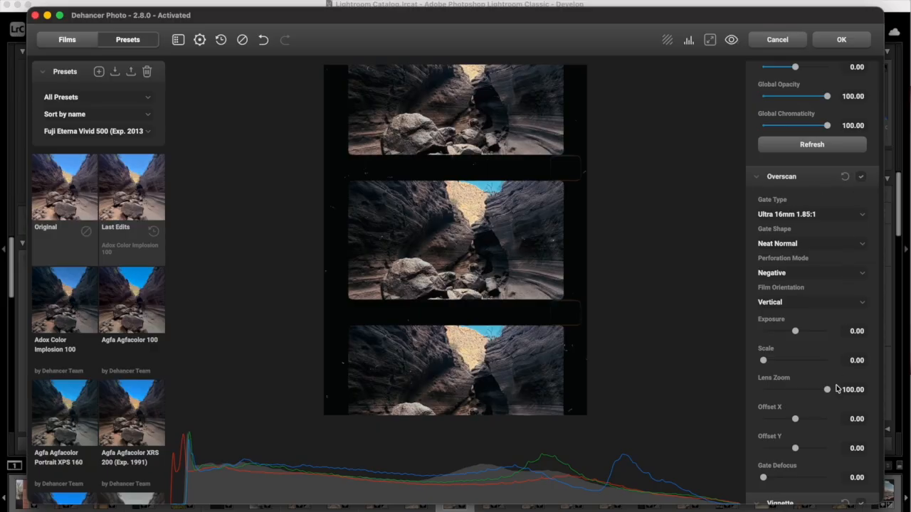
scroll(835, 355, down, 2)
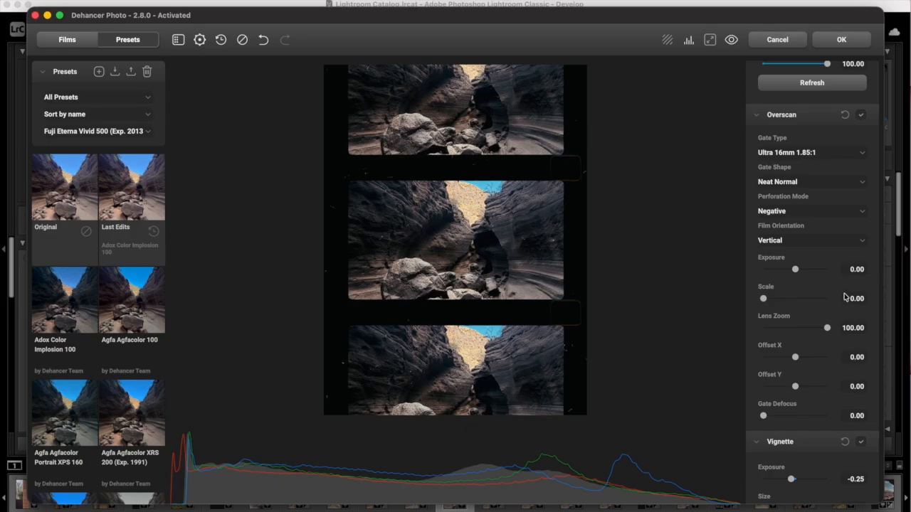
click(860, 116)
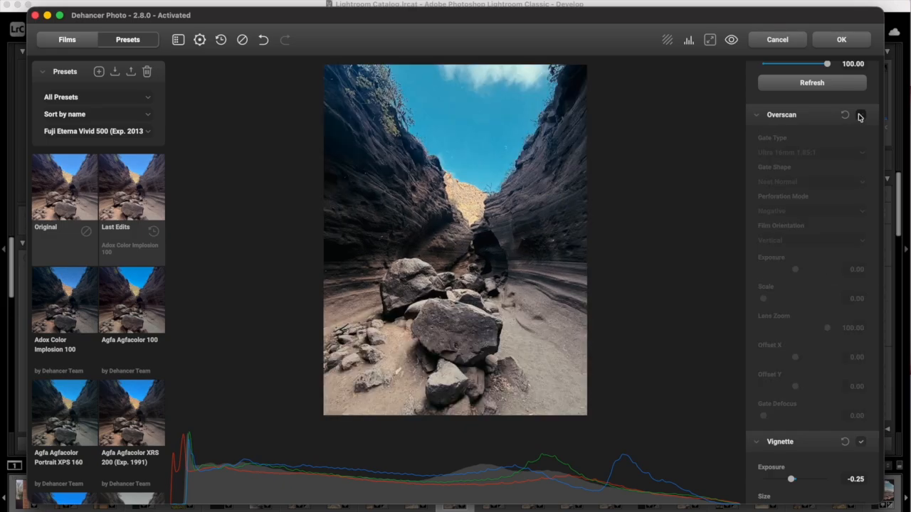
Review the remaining film settings and apply the Dehancer look, returning to Lightroom Classic
scroll(833, 324, down, 2)
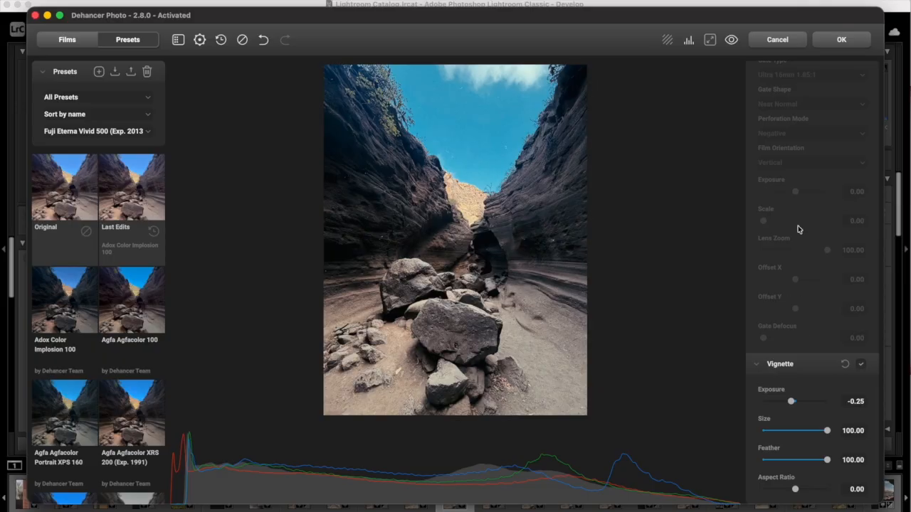
scroll(798, 230, down, 15)
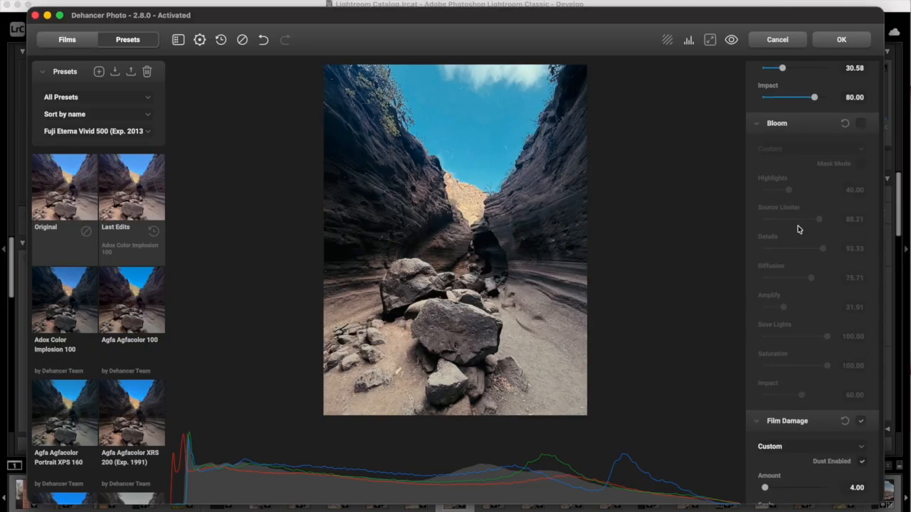
scroll(797, 229, up, 8)
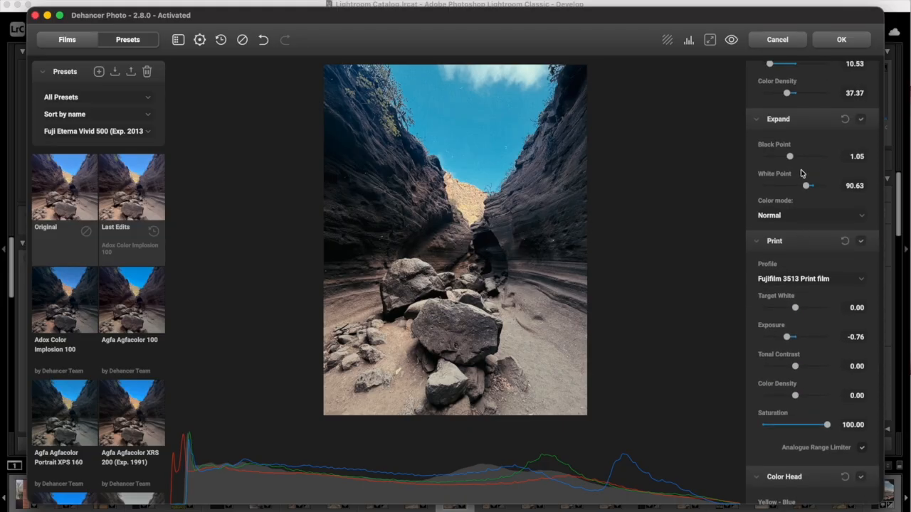
click(840, 41)
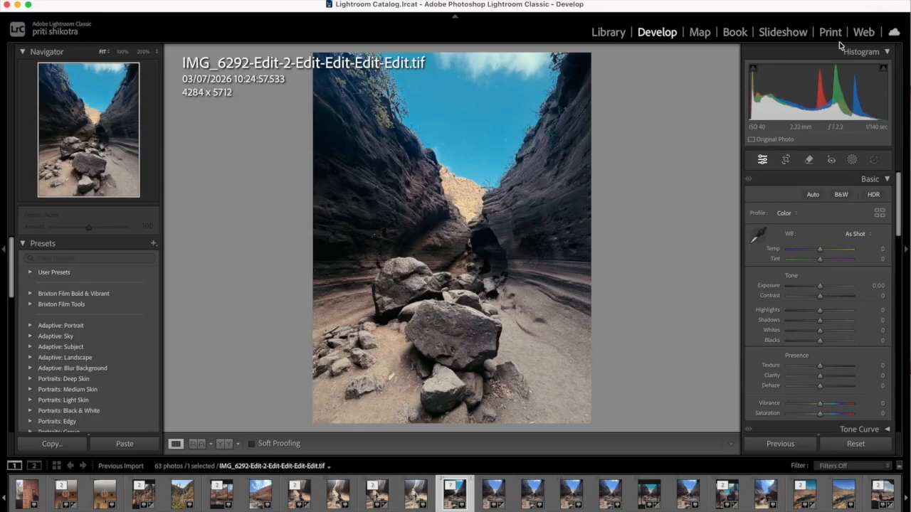
Compare the unedited IMG_6292-Edit-2.tif with the film-look version IMG_6292-Edit-2-Edit-Edit-Edit-Edit.tif at full view
click(453, 485)
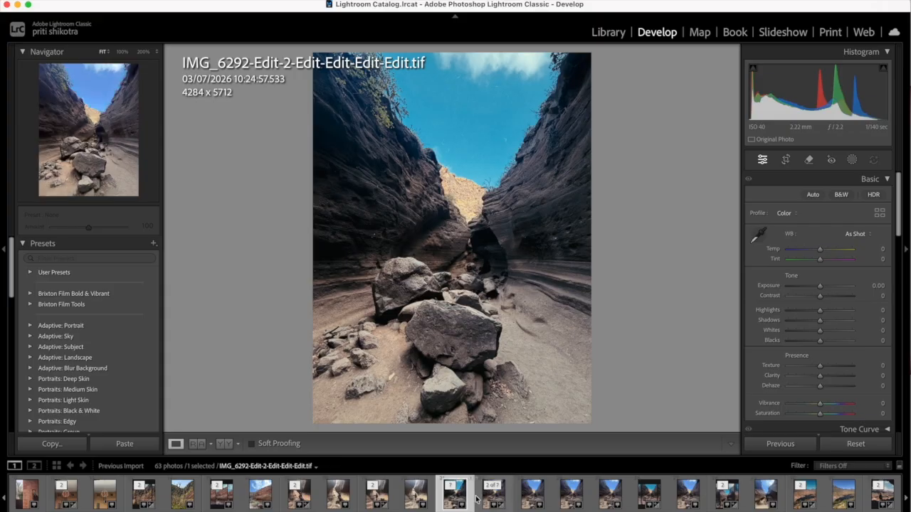
click(610, 493)
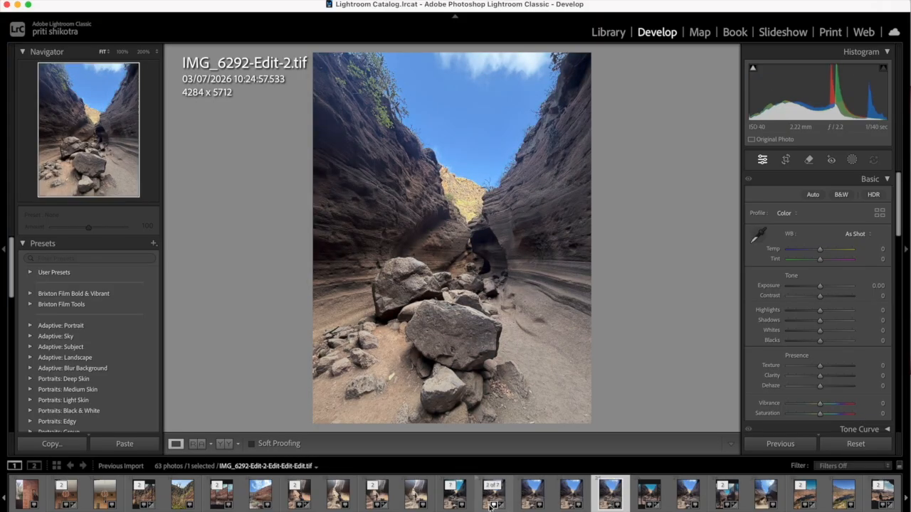
click(454, 503)
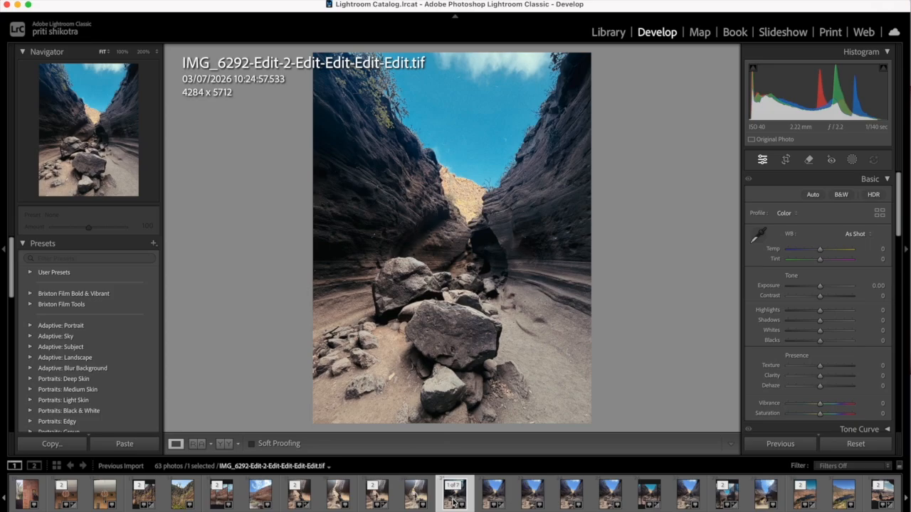
Bring up the export options for the film-look version of the canyon photo
right_click(454, 502)
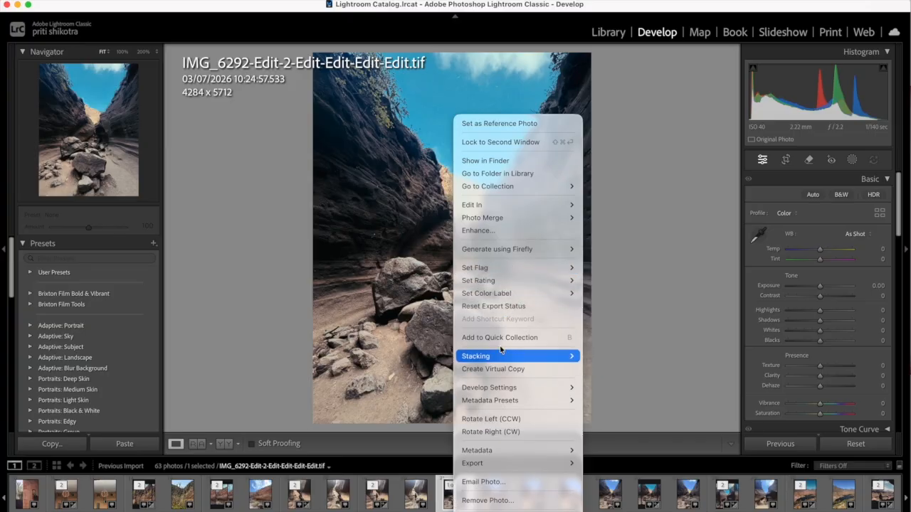
mouse_move(522, 463)
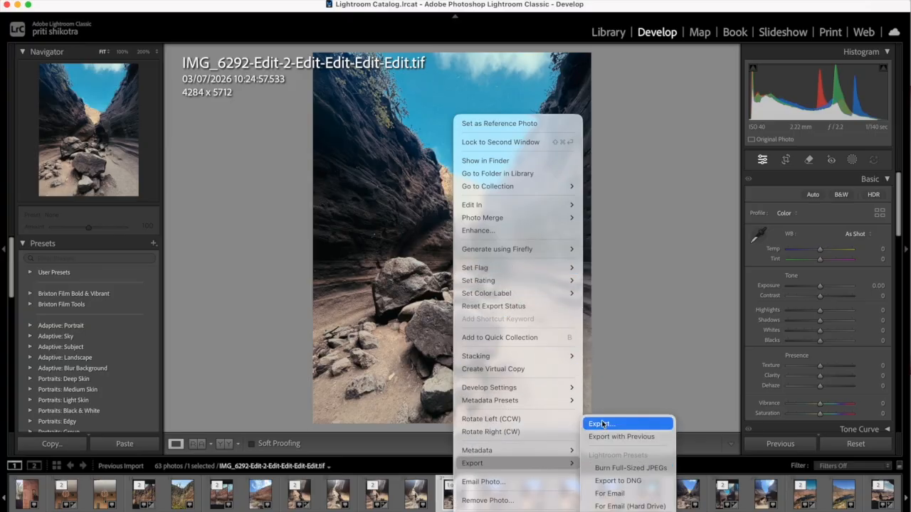